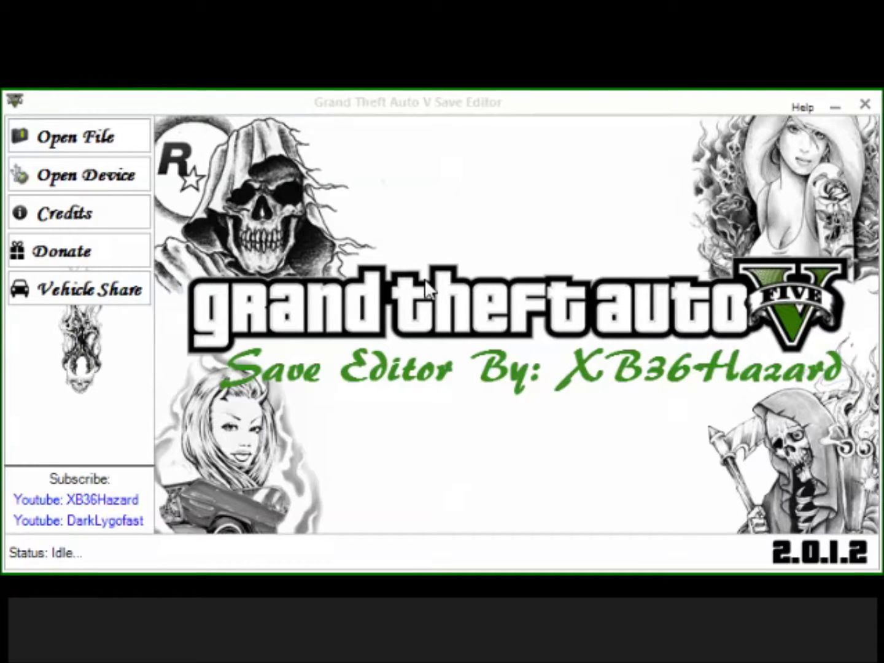
# Open the save SGTA50006 from the USB: G device's only profile without making a backup
pyautogui.click(129, 185)
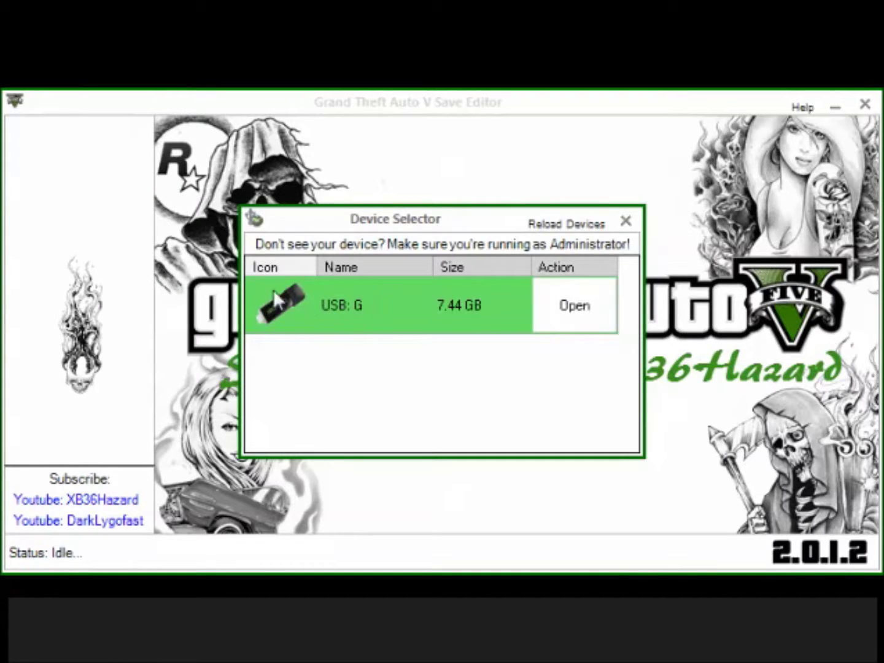
pyautogui.click(573, 300)
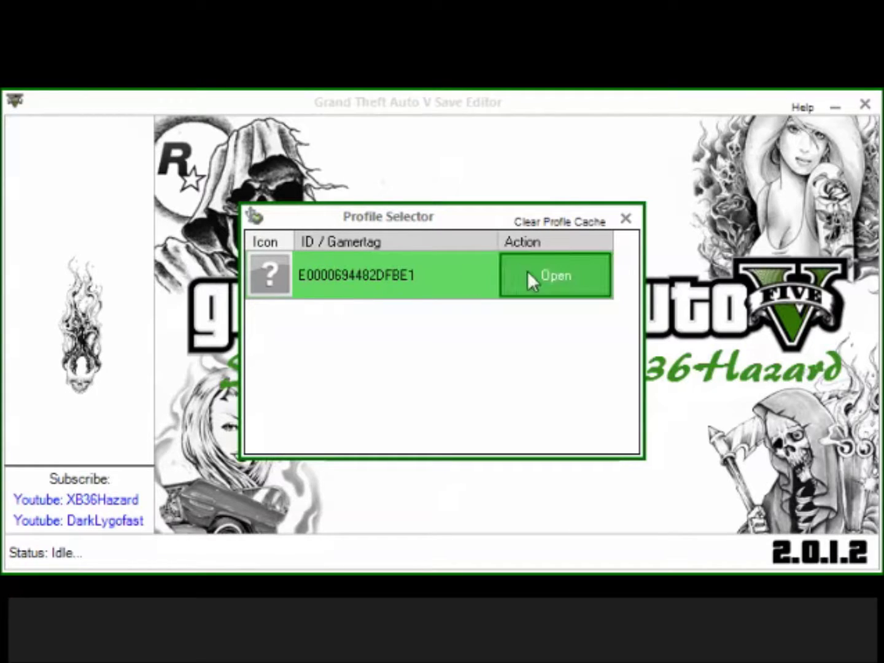
pyautogui.click(543, 273)
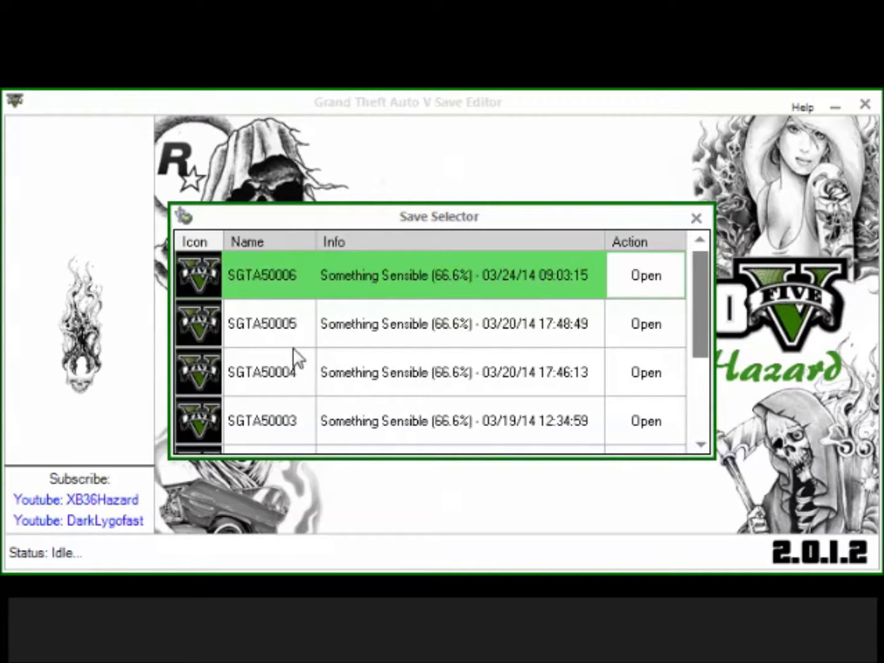
pyautogui.moveTo(696, 332); pyautogui.dragTo(715, 293)
pyautogui.click(649, 279)
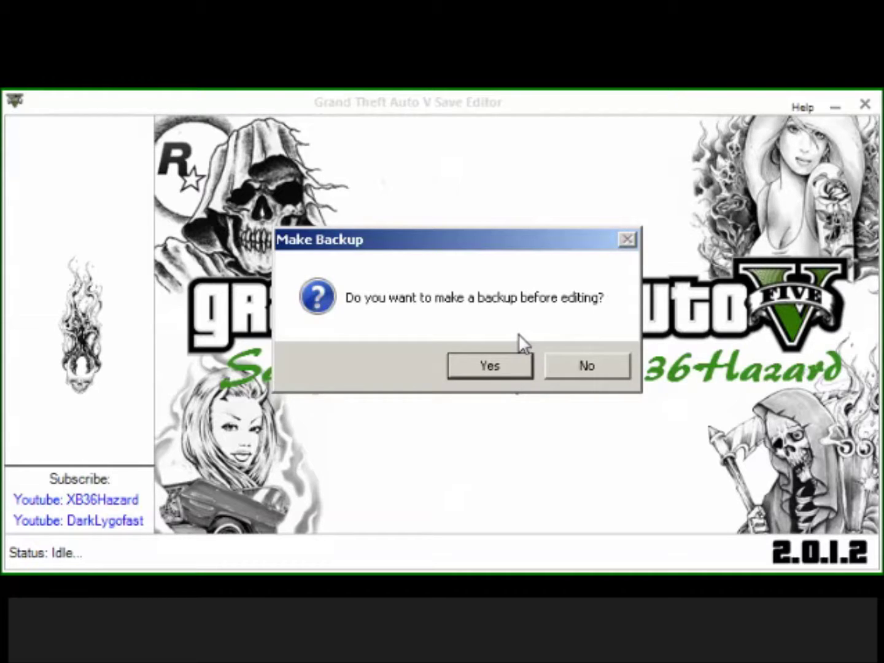
pyautogui.click(572, 366)
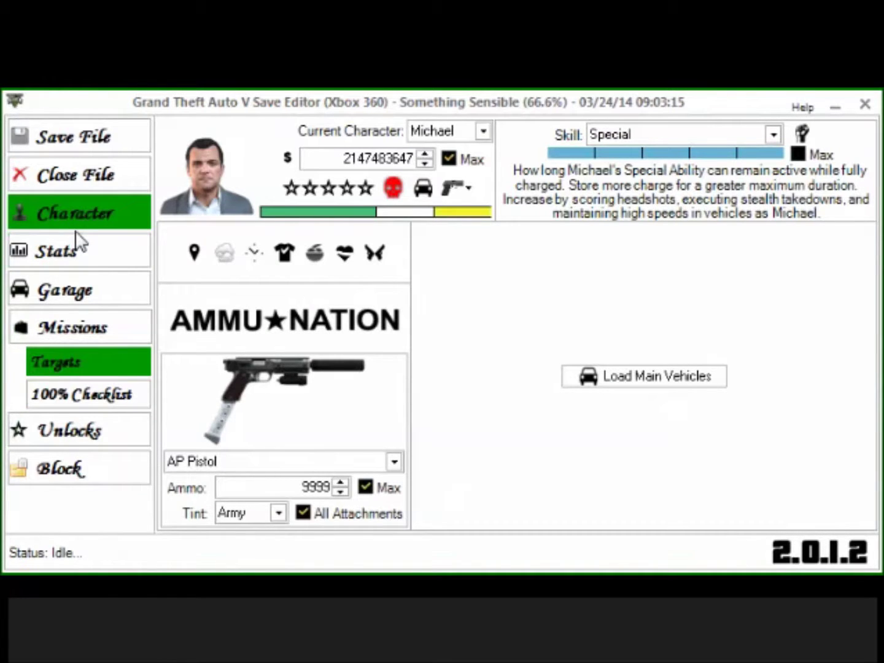
# Open the garage editor and show the Rat-Loader in Michael's Vinewood Garage
pyautogui.click(90, 293)
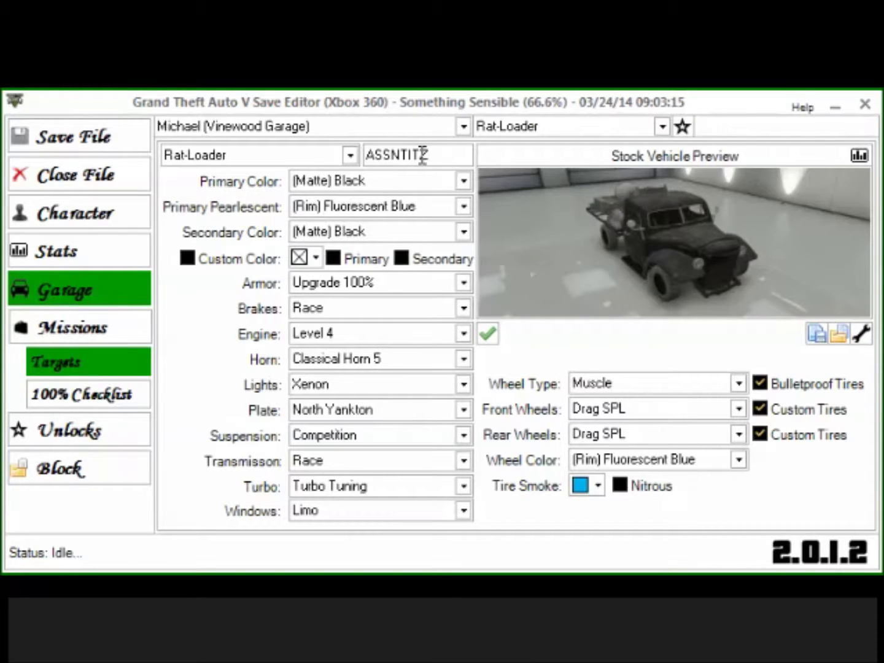
pyautogui.click(603, 130)
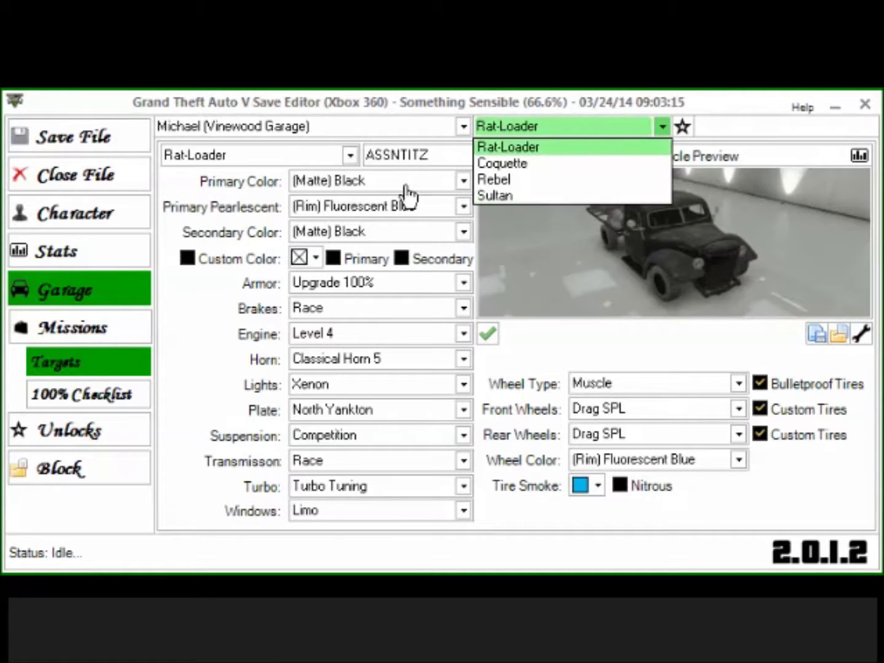
pyautogui.click(562, 151)
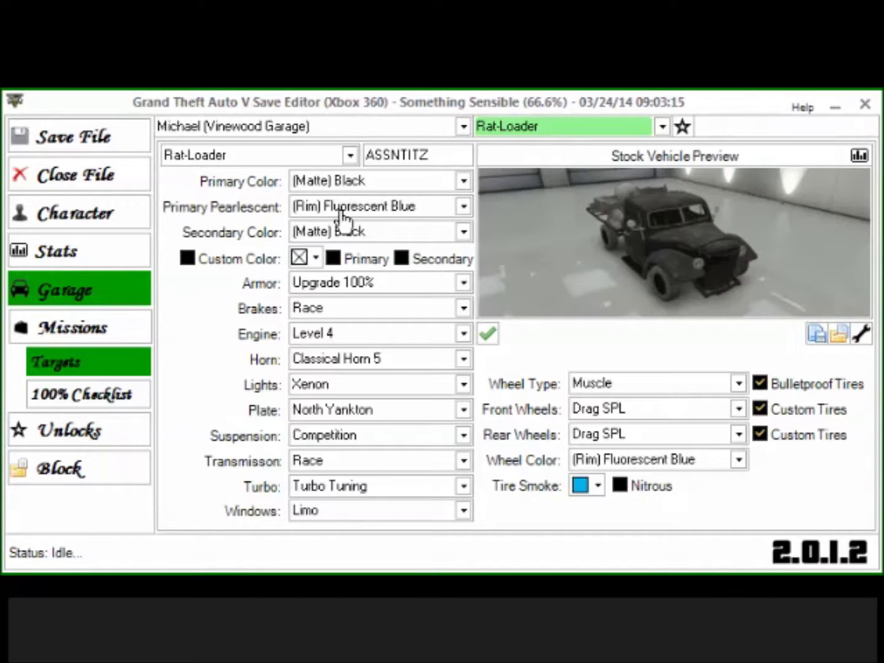
# Switch to the Coquette in Michael's garage and examine its primary, pearlescent and secondary colors
pyautogui.click(511, 127)
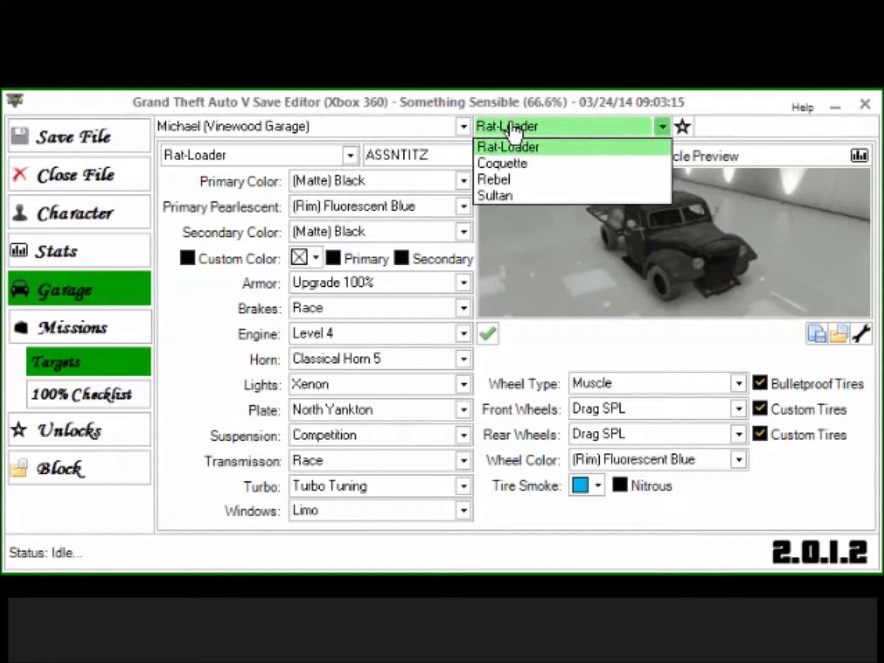
pyautogui.click(509, 165)
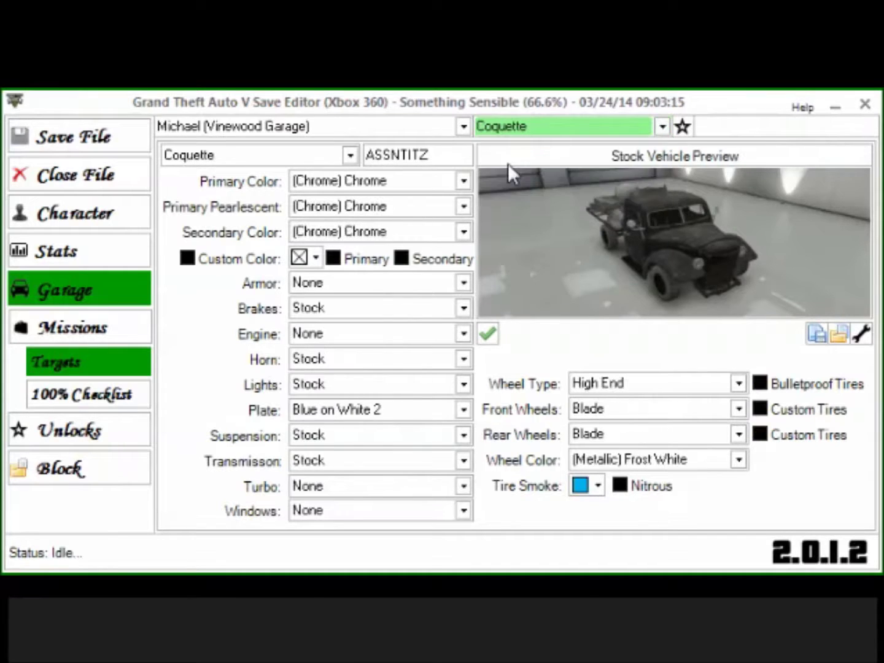
pyautogui.doubleClick(326, 189)
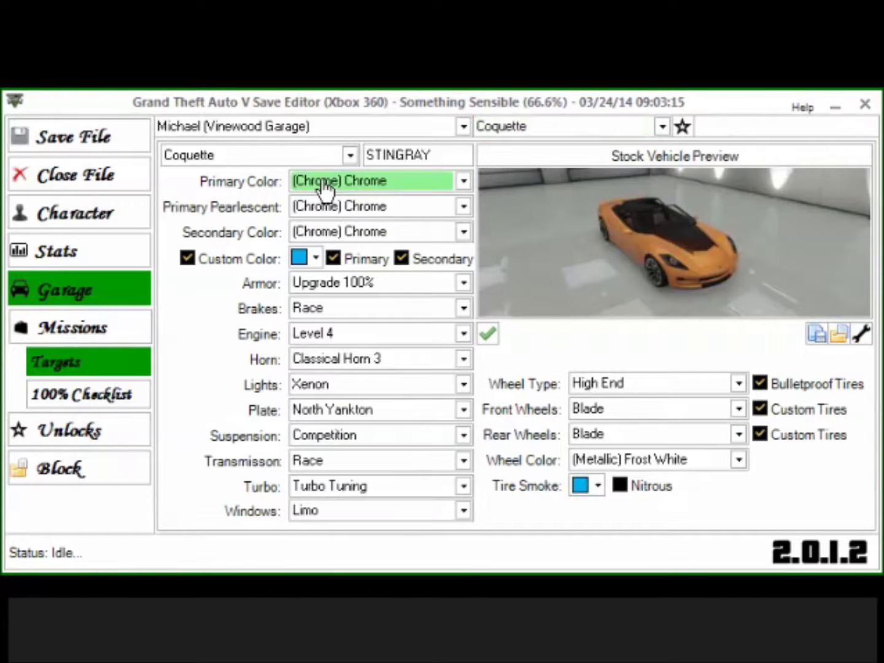
pyautogui.click(319, 212)
pyautogui.click(317, 213)
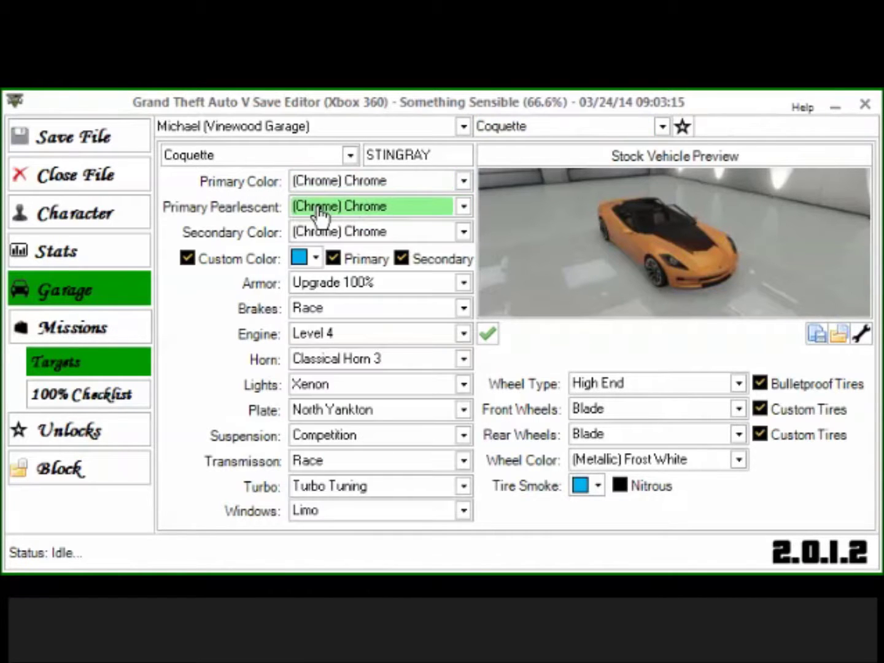
pyautogui.doubleClick(306, 232)
pyautogui.click(307, 233)
pyautogui.click(306, 233)
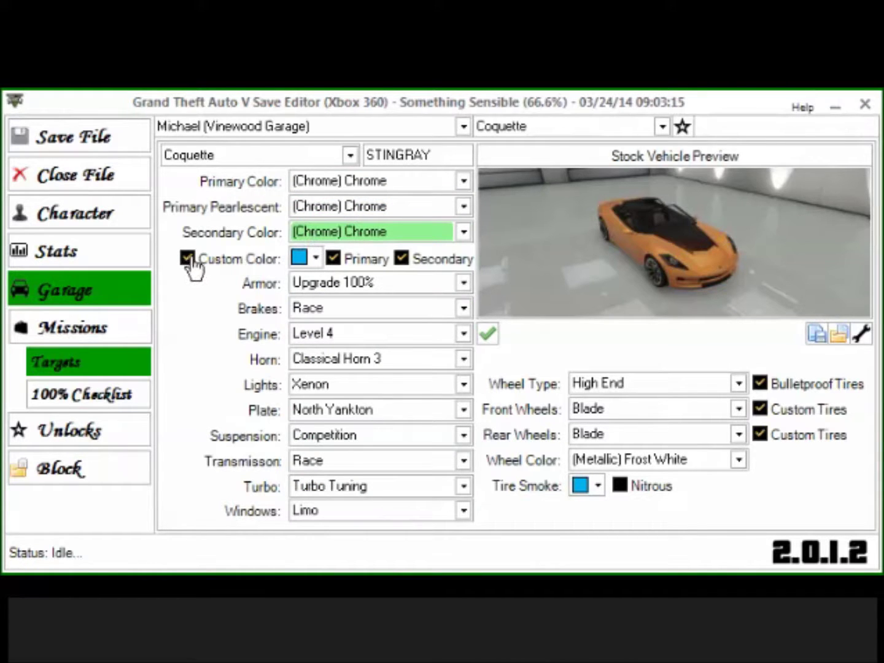
# Examine the Coquette's custom color palette and its Primary and Secondary custom color options
pyautogui.click(186, 258)
pyautogui.click(313, 261)
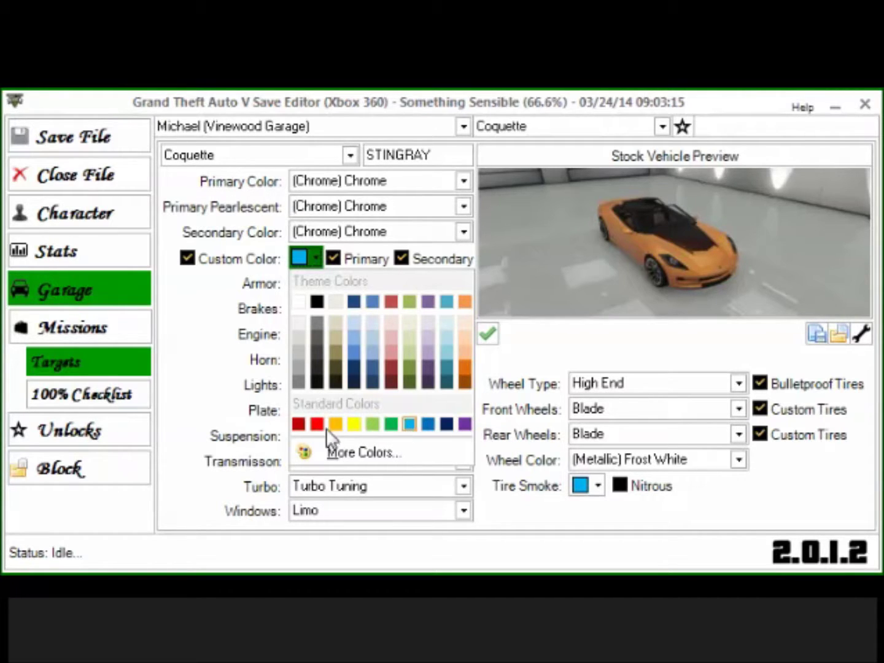
pyautogui.click(208, 329)
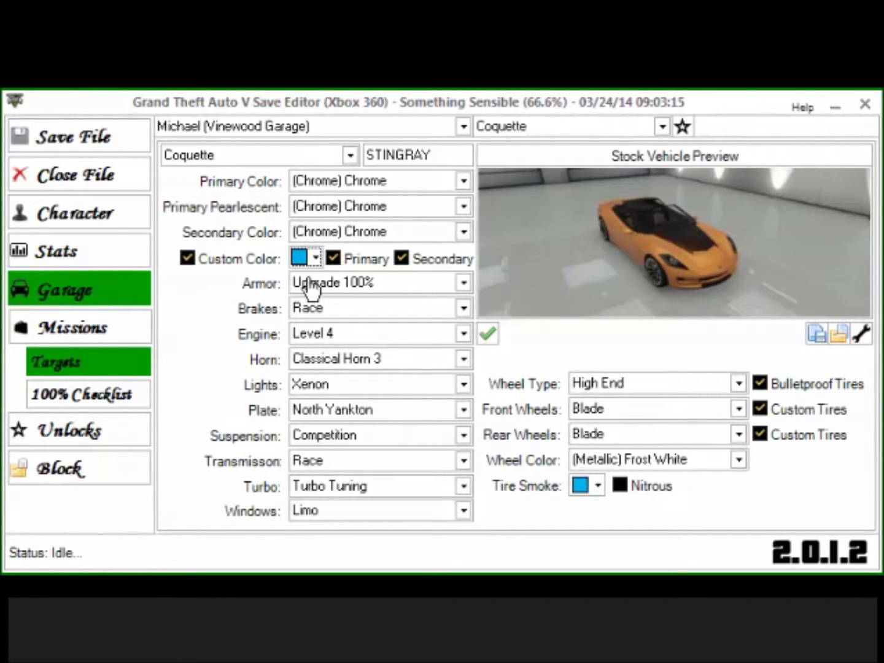
pyautogui.click(342, 260)
pyautogui.click(409, 263)
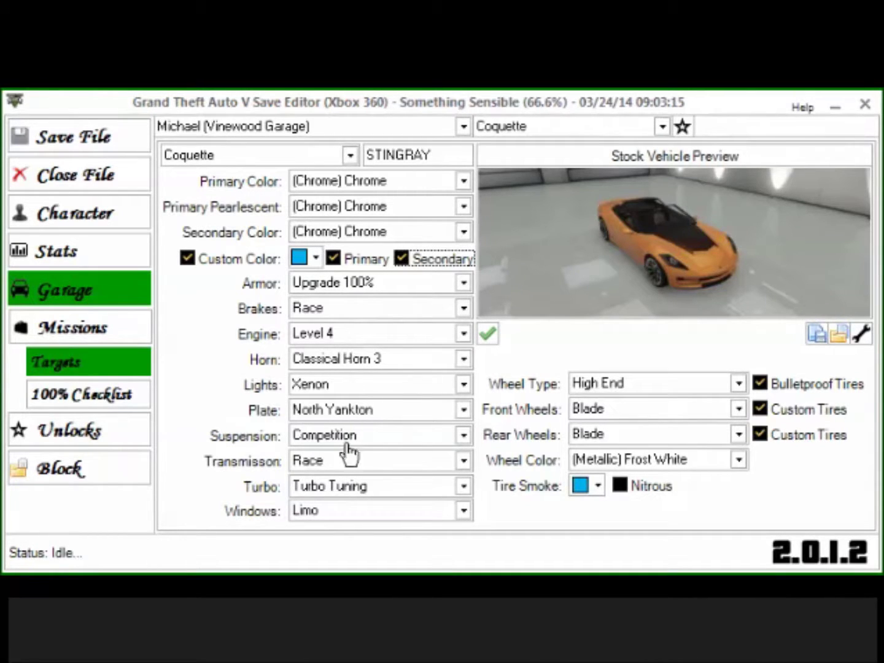
# Review the Coquette's plate styles, keep North Yankton, and select its license plate text
pyautogui.click(330, 416)
pyautogui.click(330, 416)
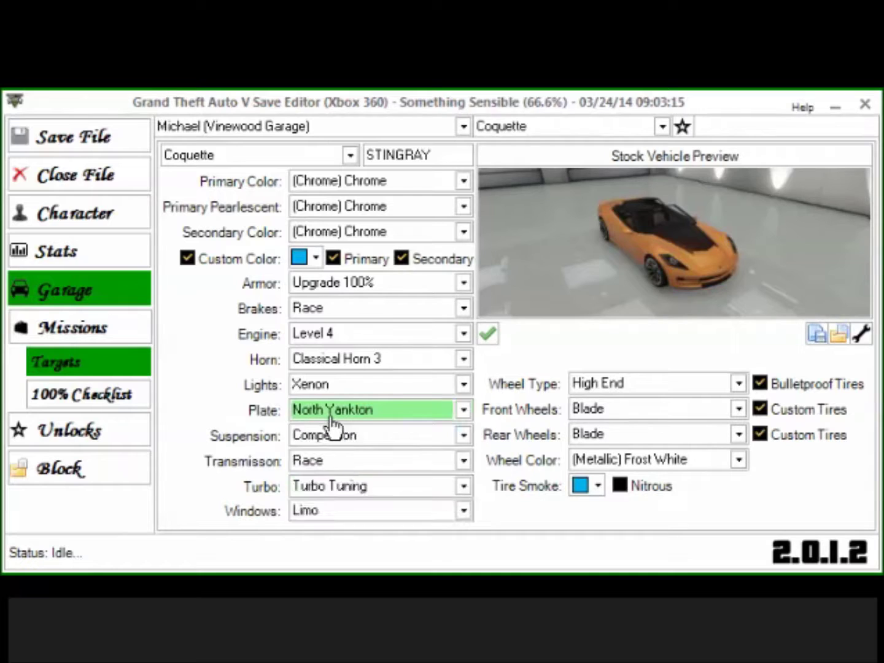
pyautogui.click(330, 416)
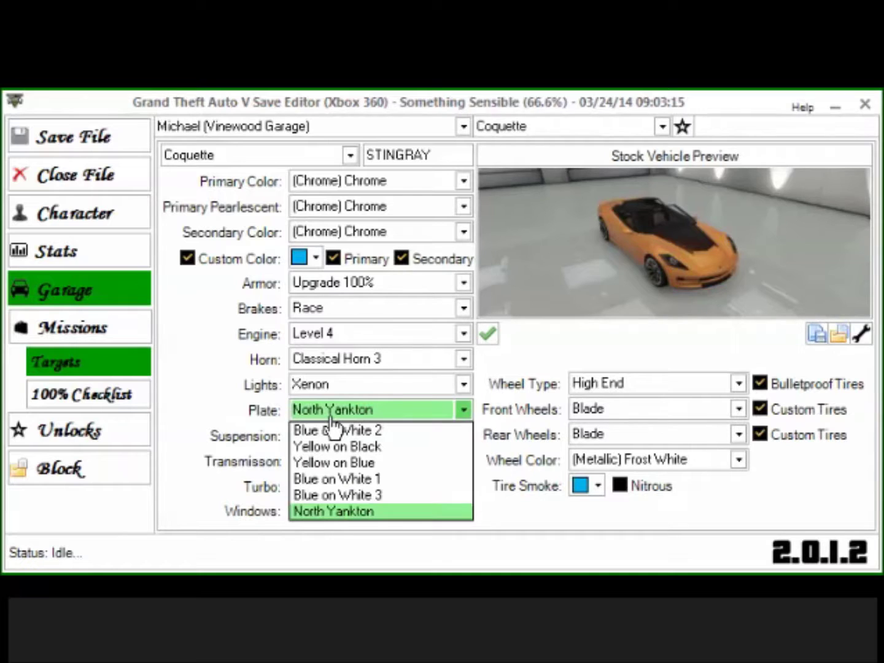
pyautogui.click(361, 512)
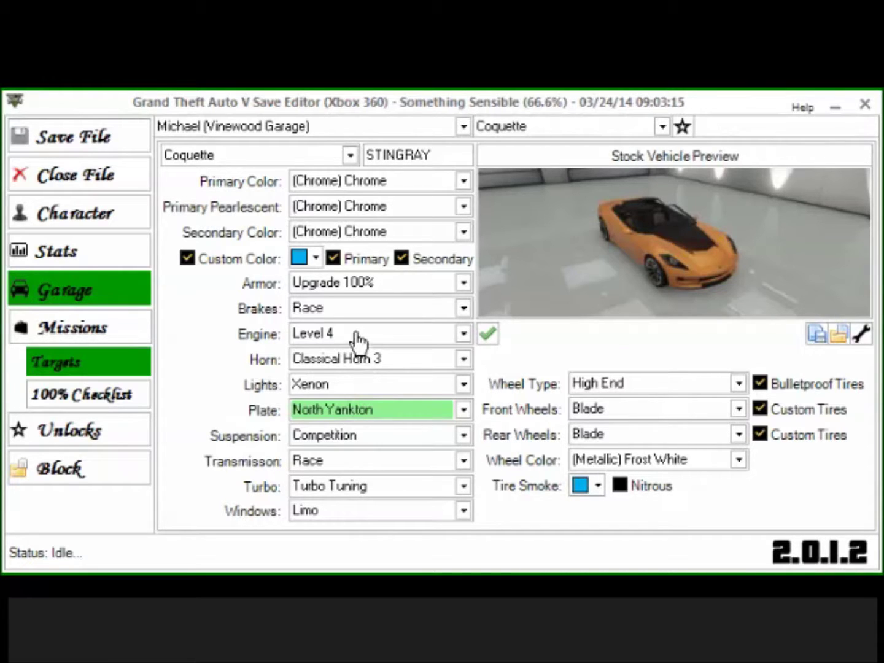
pyautogui.click(443, 156)
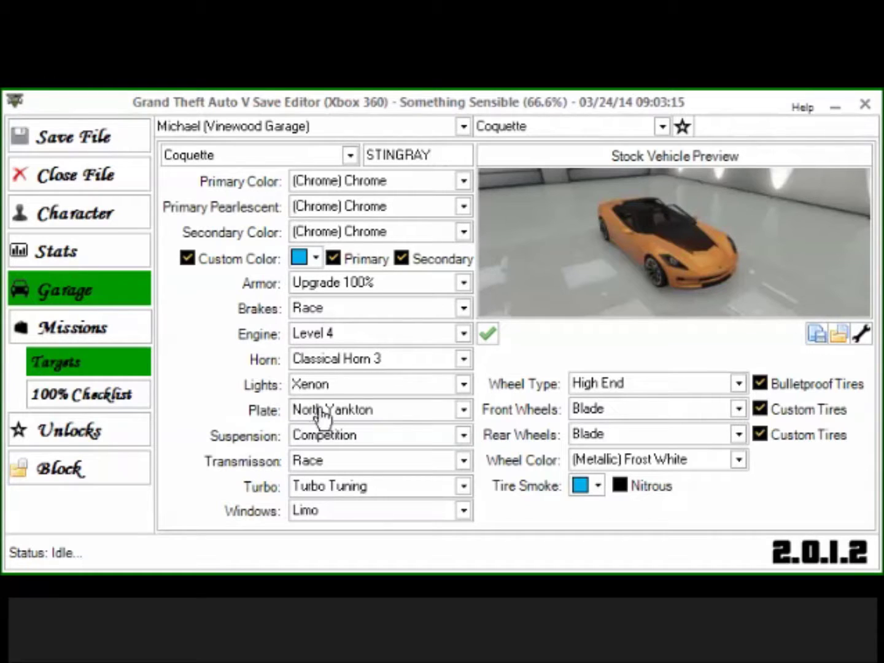
pyautogui.moveTo(438, 152); pyautogui.dragTo(329, 149)
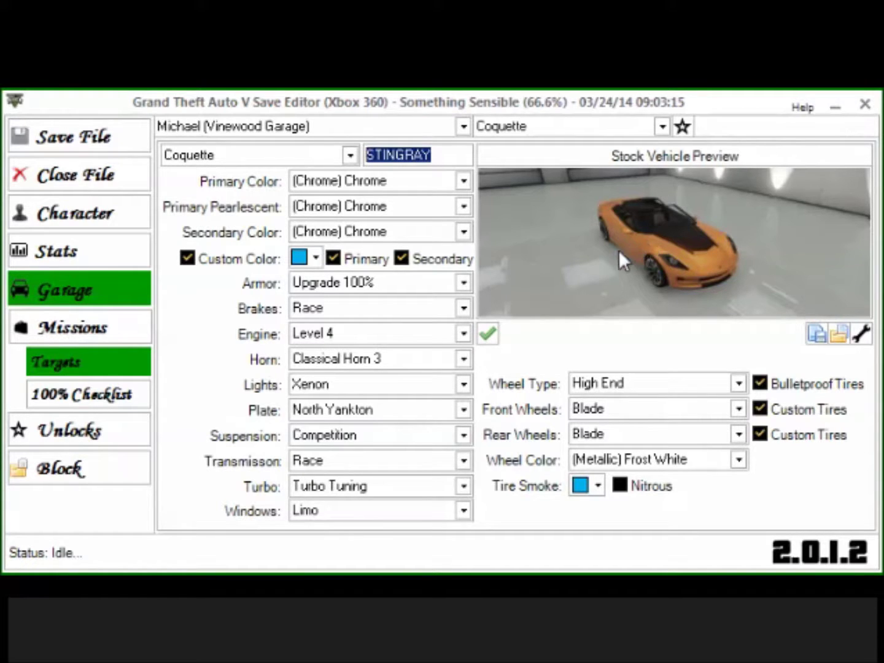
# Switch to the Rebel and examine its primary, pearlescent and secondary colors and its window tint options, keeping Light Green
pyautogui.click(532, 127)
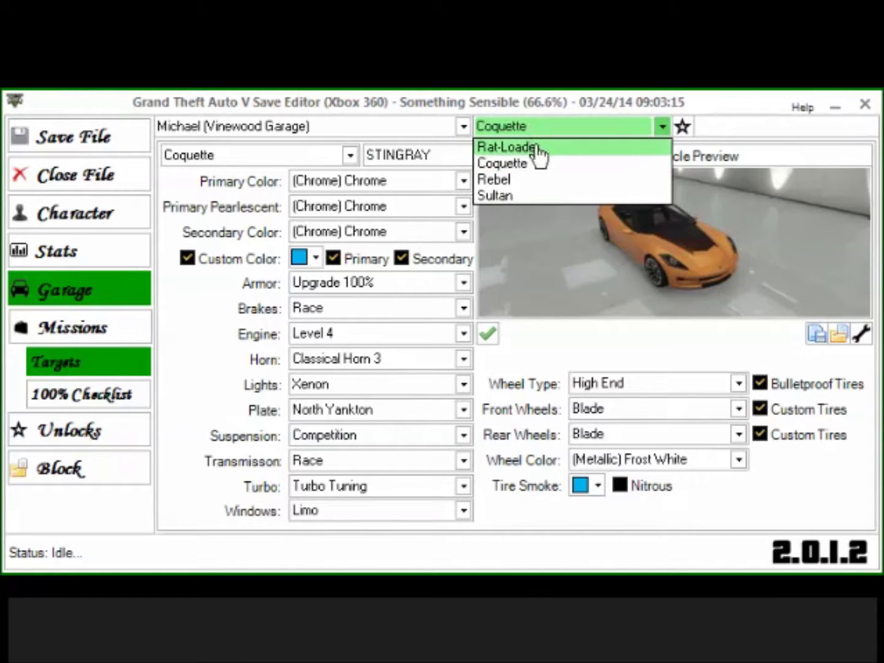
pyautogui.click(516, 181)
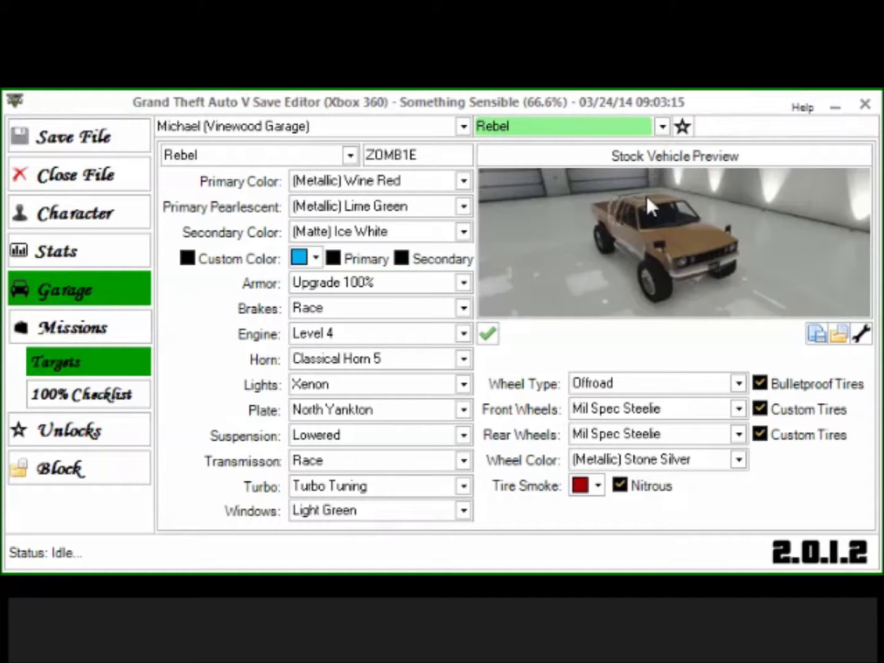
pyautogui.click(367, 189)
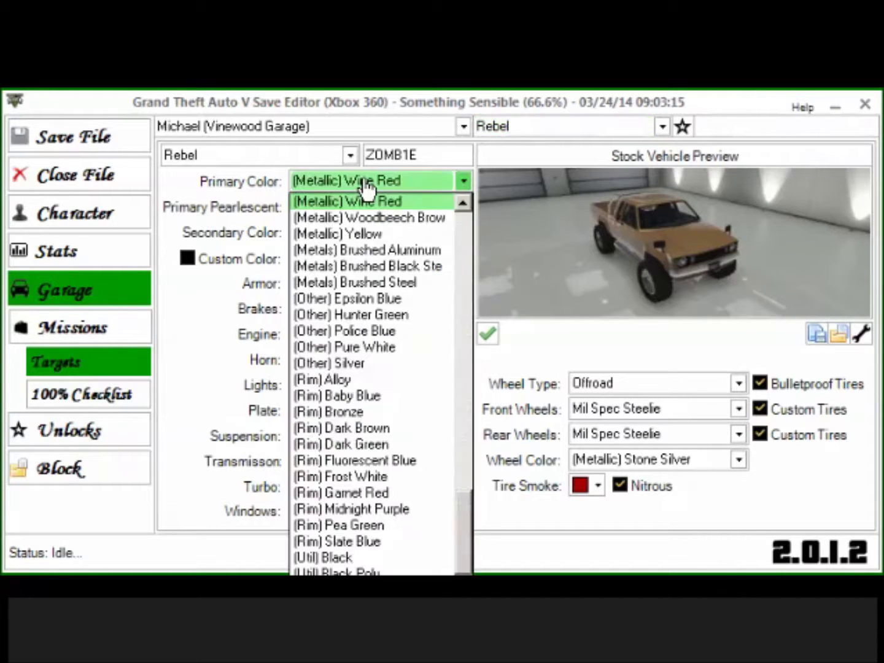
pyautogui.click(367, 187)
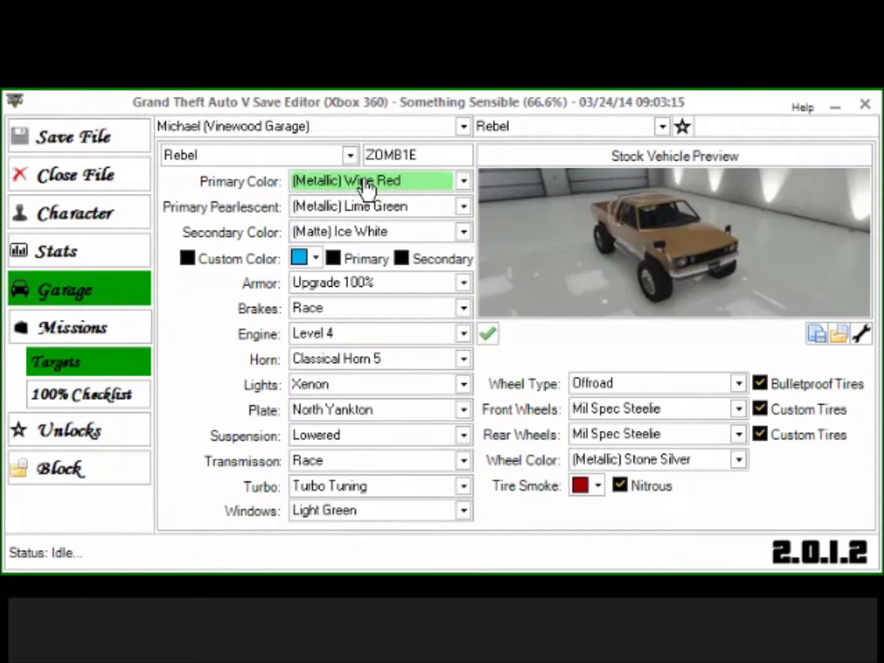
pyautogui.click(364, 212)
pyautogui.click(366, 215)
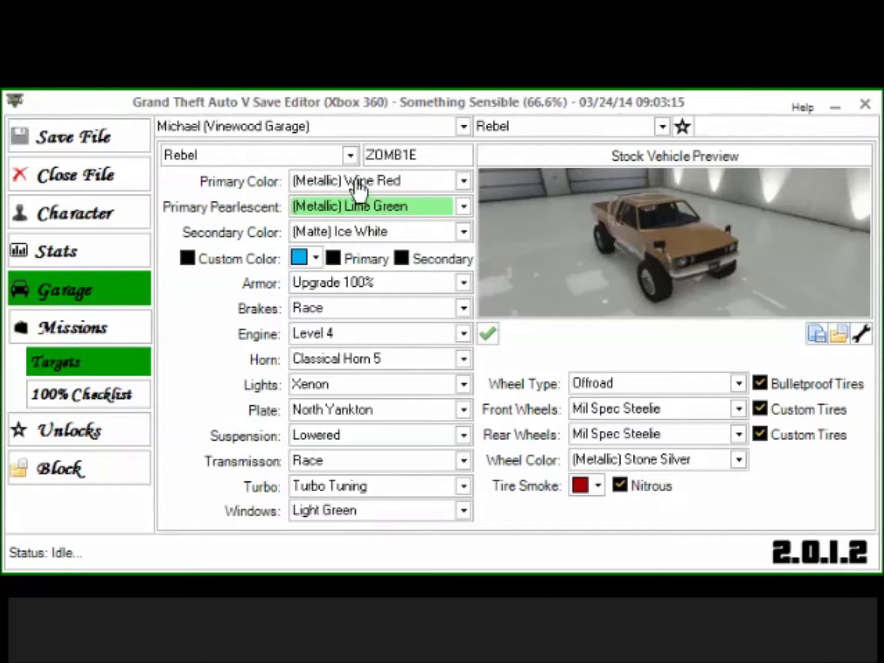
pyautogui.click(356, 190)
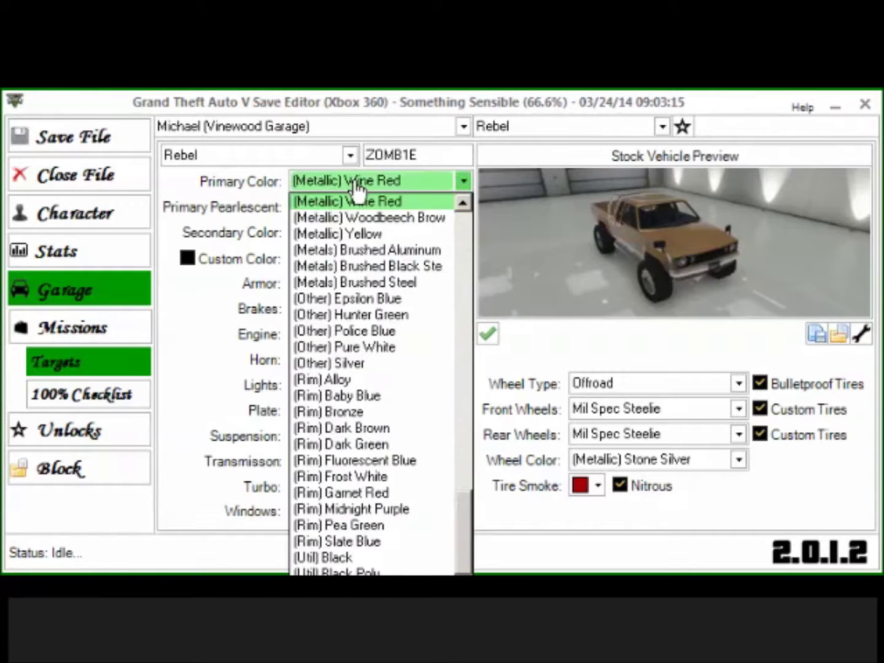
pyautogui.click(357, 189)
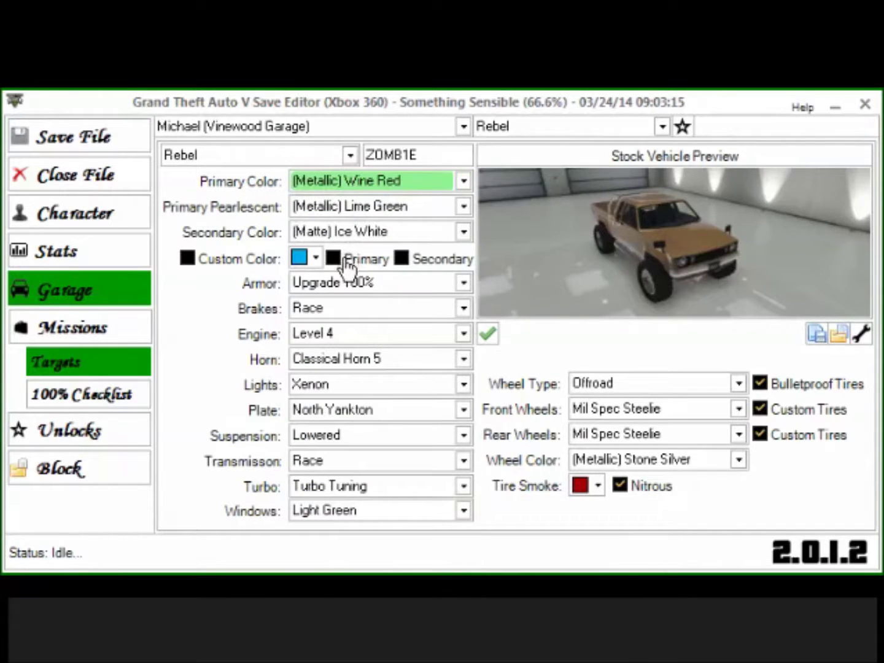
pyautogui.click(342, 235)
pyautogui.click(343, 235)
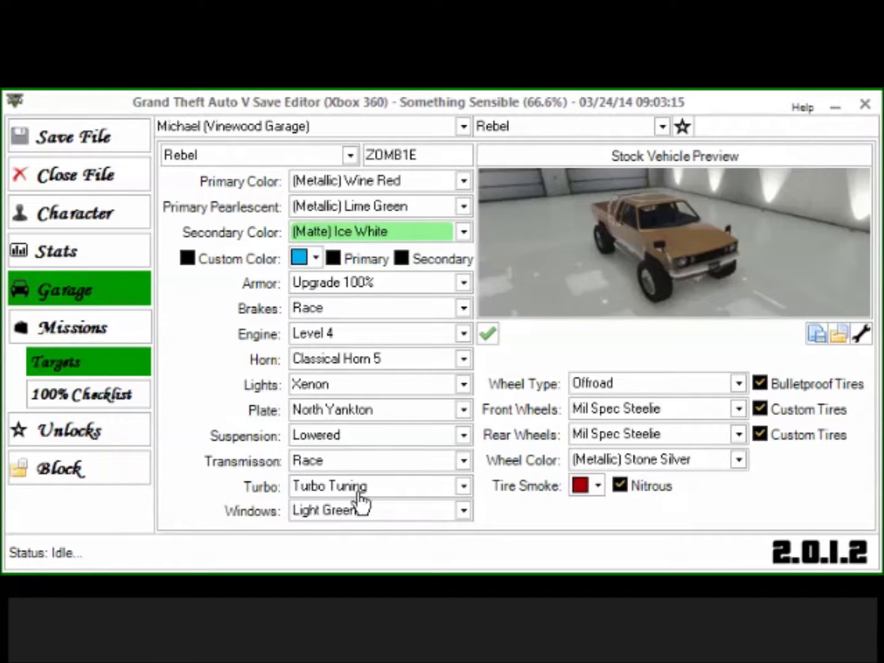
pyautogui.click(329, 512)
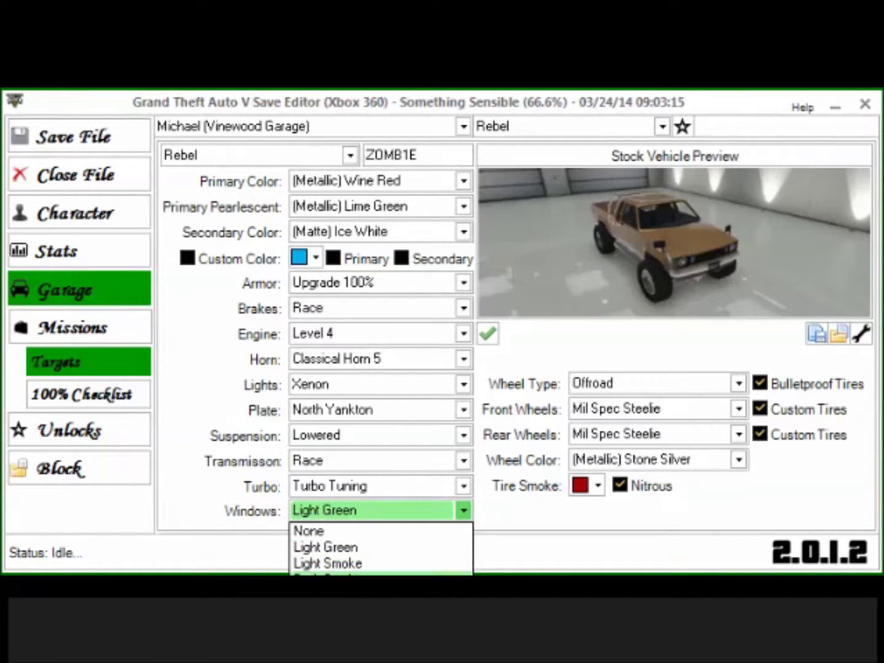
pyautogui.click(336, 548)
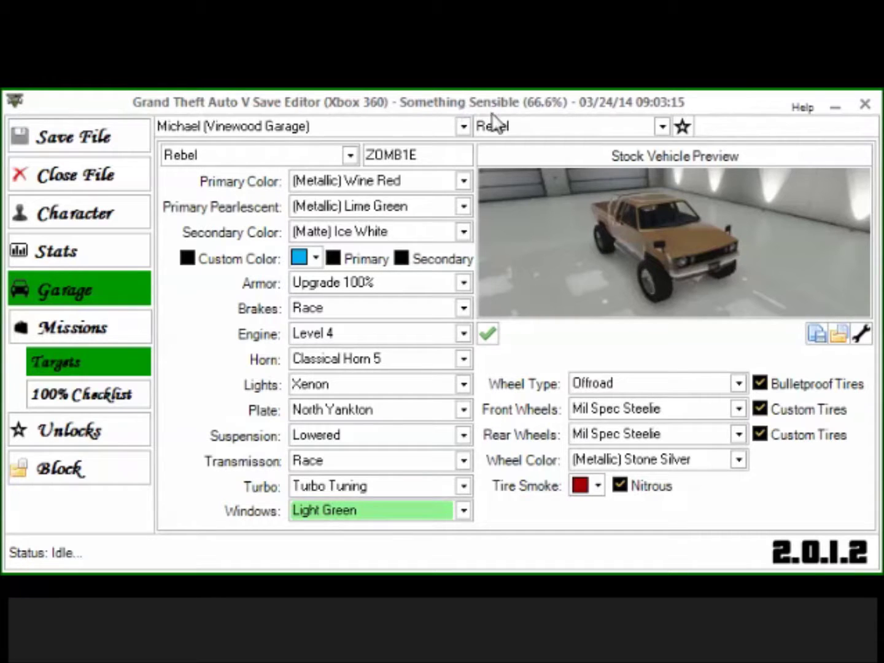
# Switch the garage view to Franklin's Grove Street Garage to inspect the vehicle stored there
pyautogui.click(409, 127)
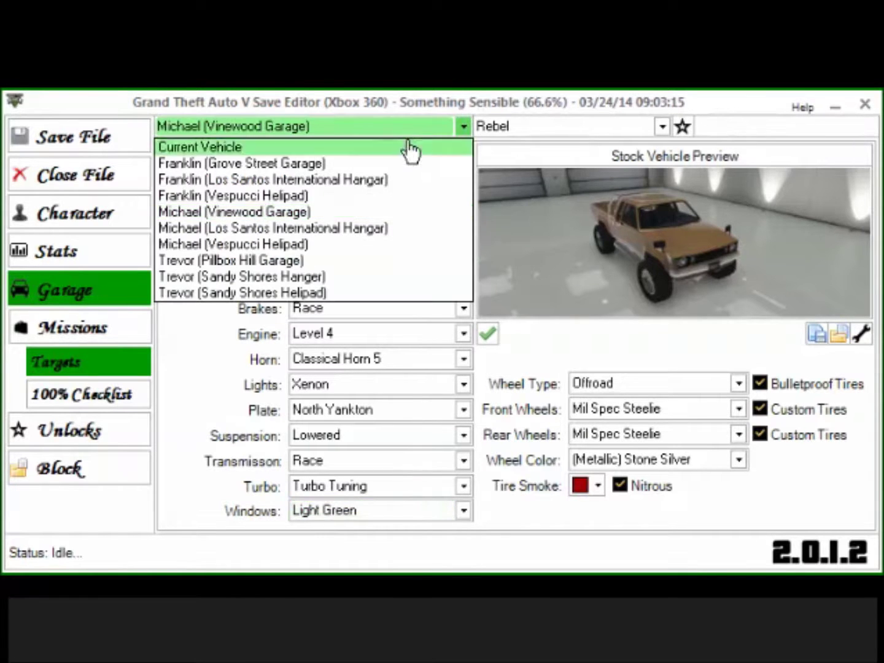
pyautogui.click(278, 163)
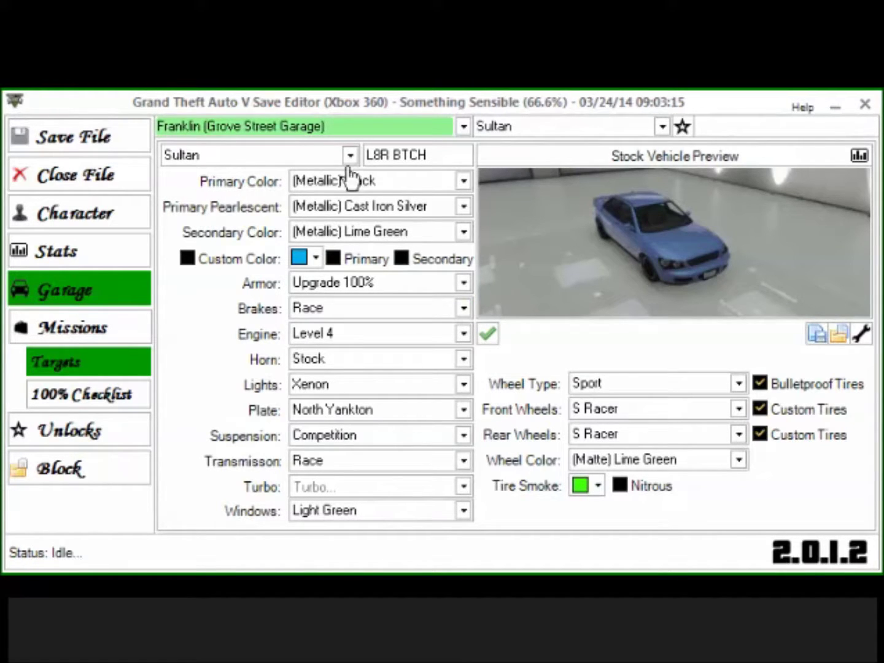
pyautogui.click(380, 129)
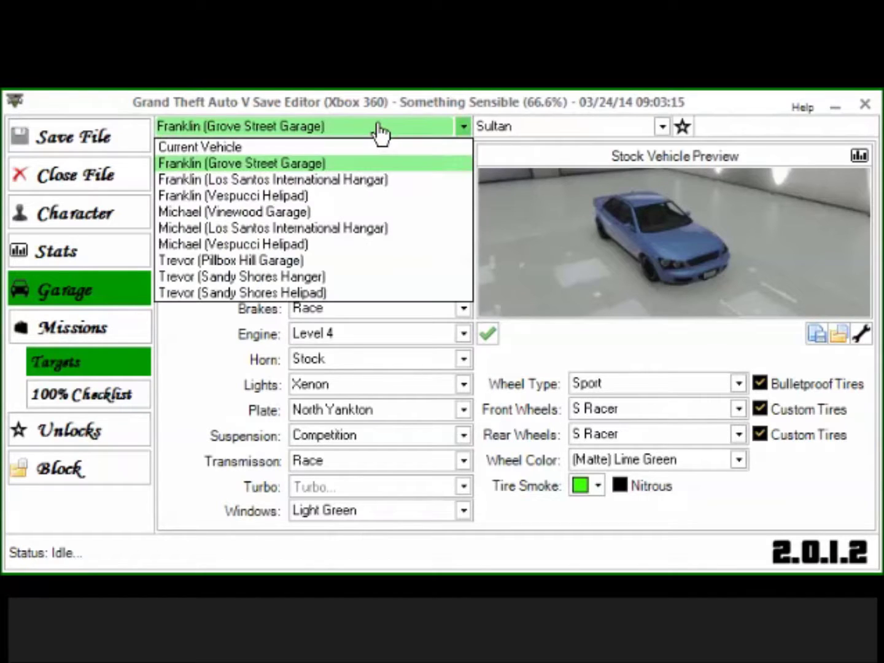
pyautogui.click(295, 164)
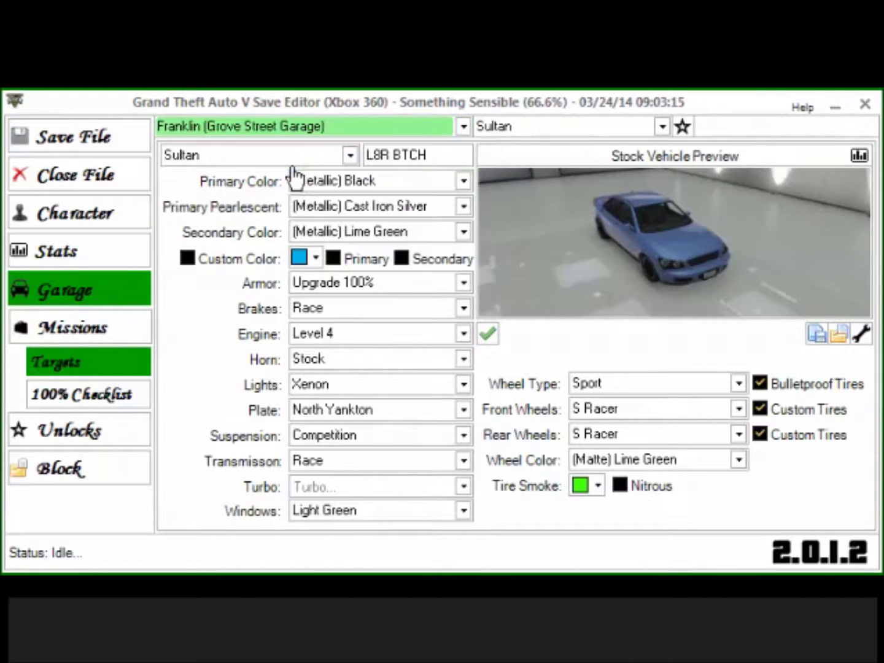
# Switch to the Sandking in Franklin's Grove Street Garage and view its tire smoke color palette
pyautogui.click(559, 126)
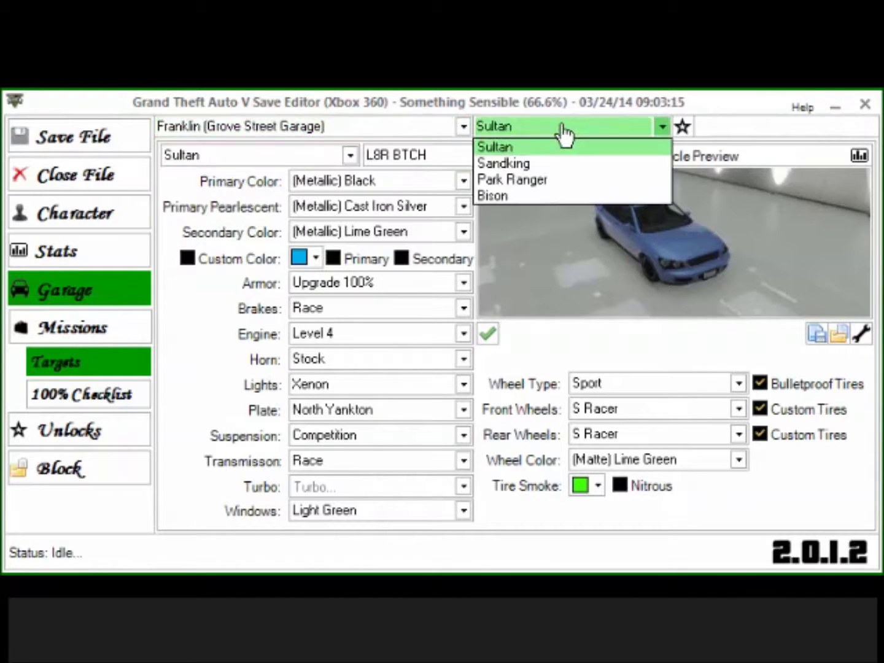
pyautogui.click(512, 164)
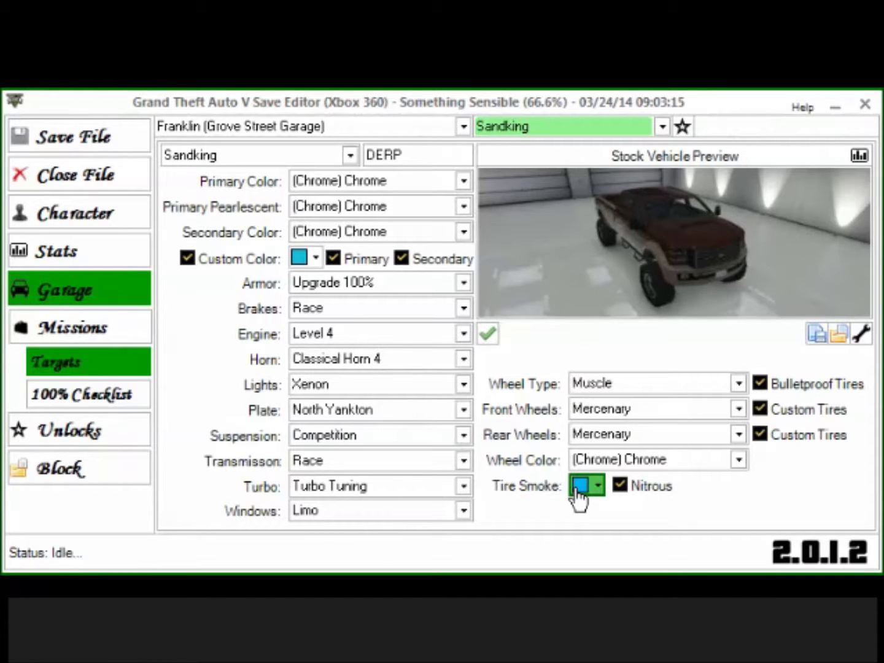
pyautogui.click(577, 488)
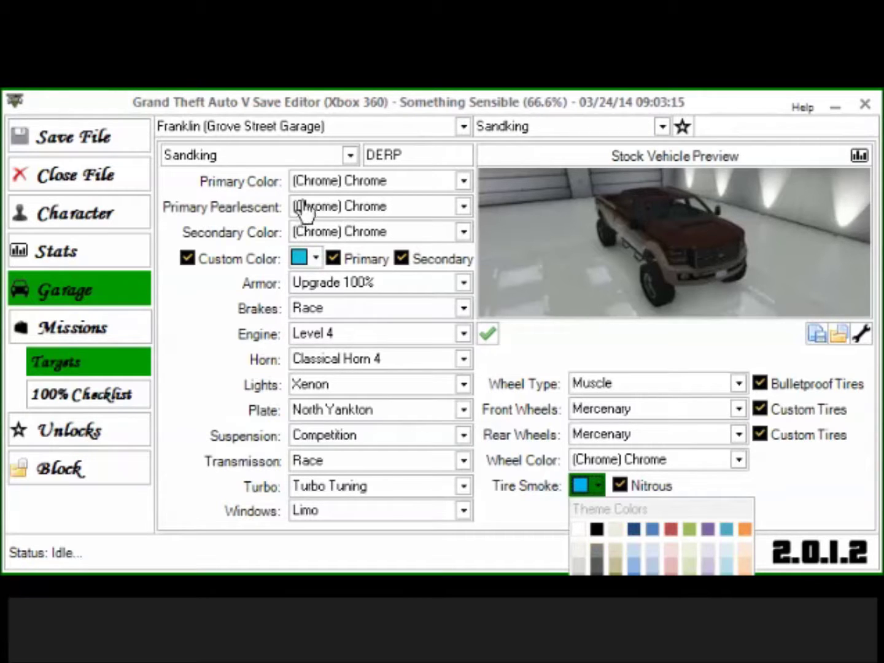
pyautogui.click(362, 180)
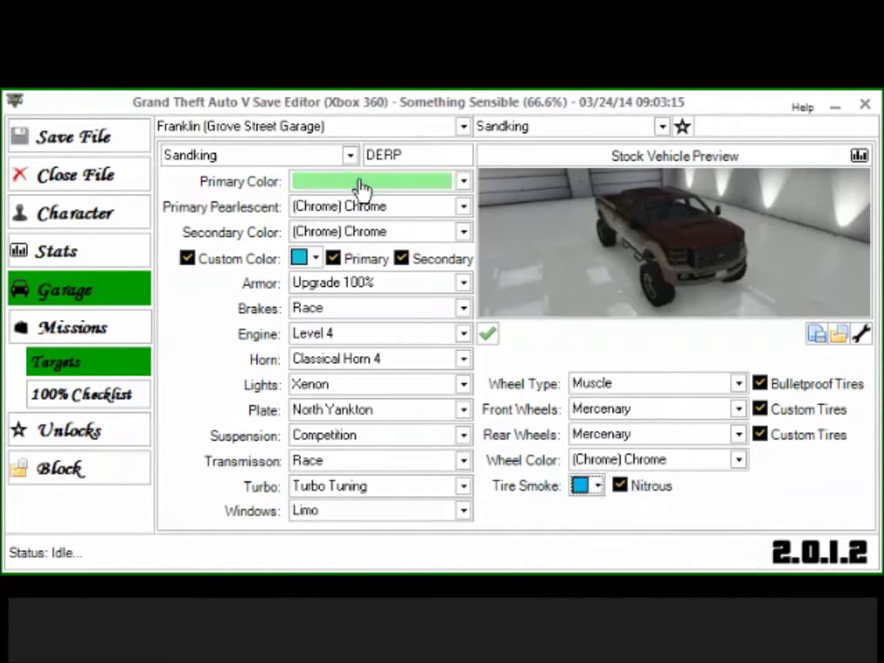
# Browse the Sandking's primary color options and leave the color set to (Chrome) Chrome
pyautogui.click(361, 185)
pyautogui.moveTo(458, 276); pyautogui.dragTo(432, 588)
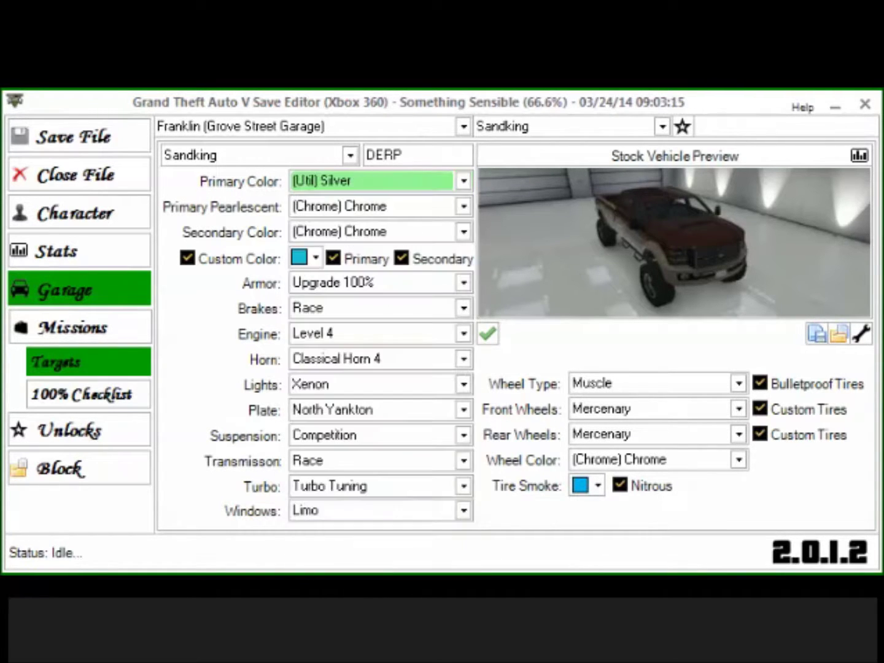
pyautogui.click(357, 184)
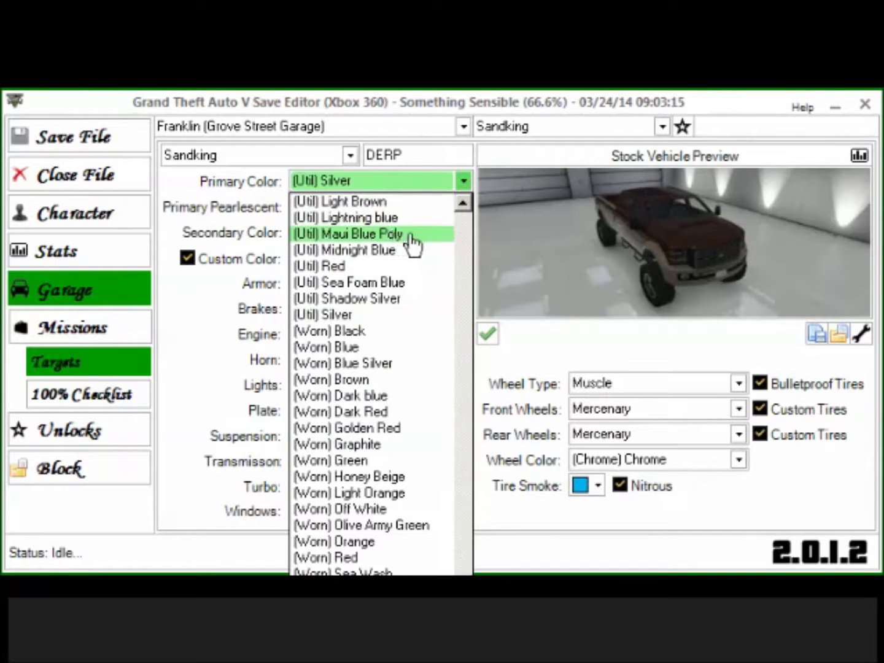
pyautogui.scroll(4, 452, 356)
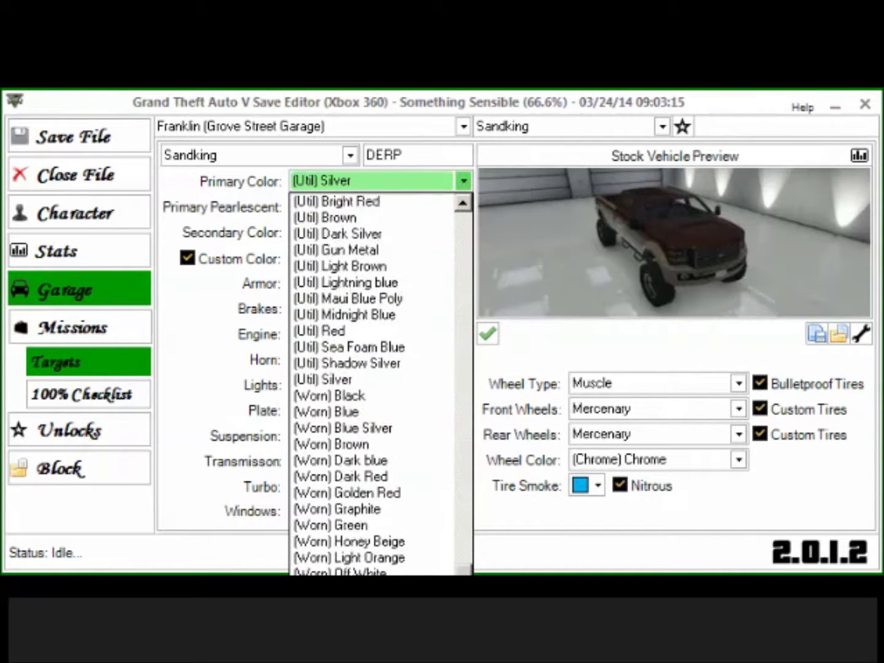
pyautogui.scroll(3, 458, 552)
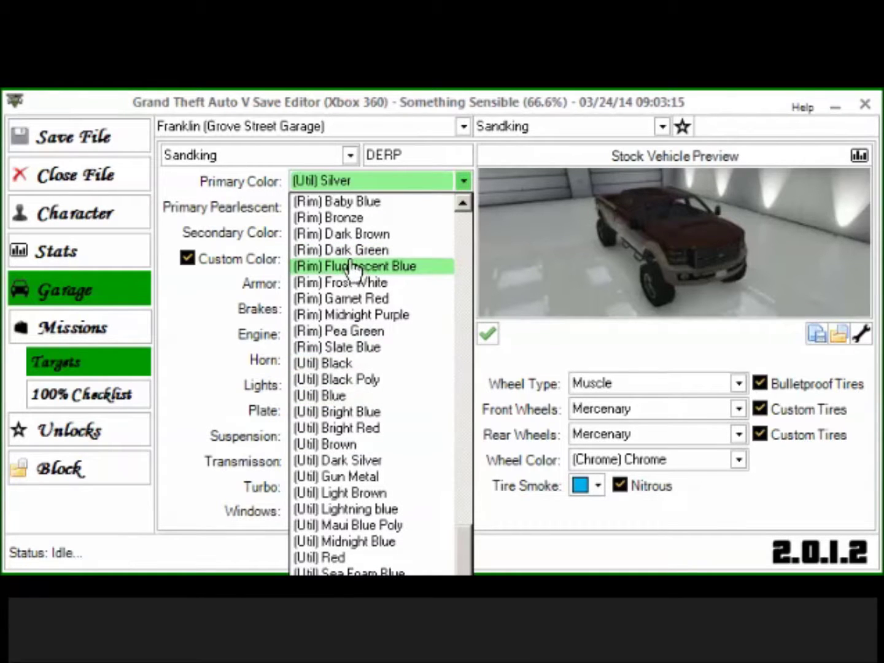
pyautogui.scroll(20, 466, 237)
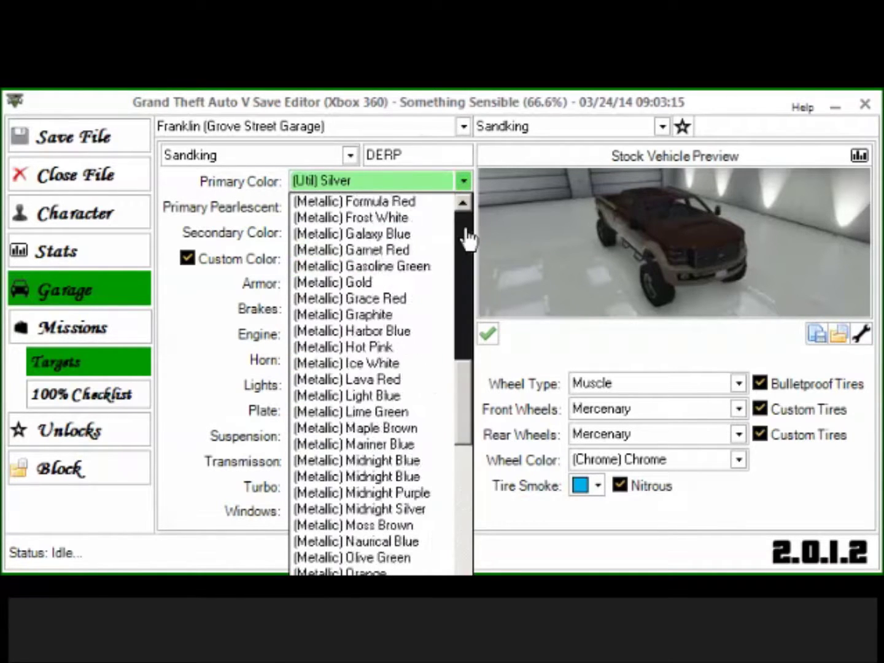
pyautogui.click(415, 204)
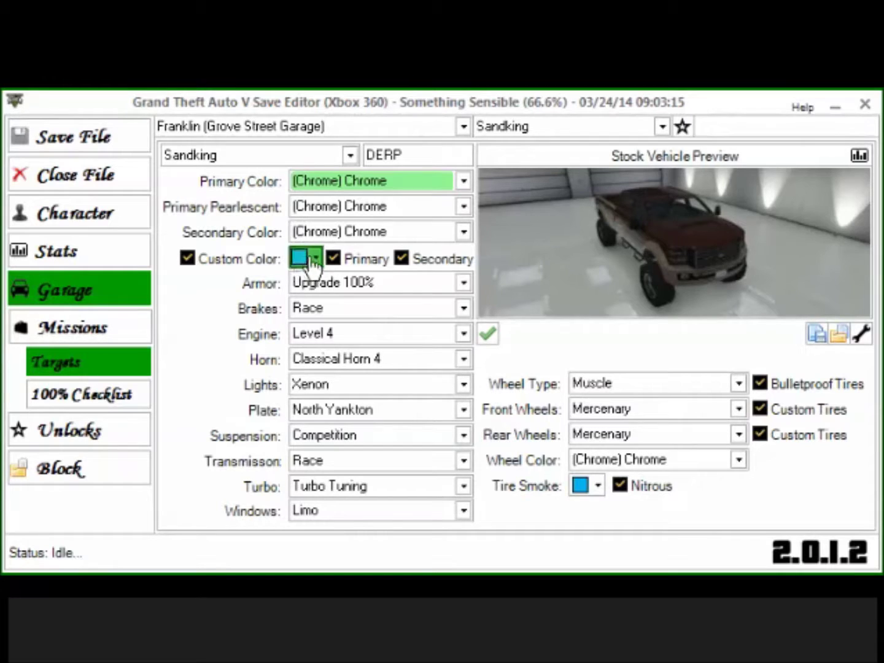
# Check the tire smoke palette again and review the stored vehicles and garage locations, keeping the Sandking in Franklin's Grove Street Garage
pyautogui.click(588, 503)
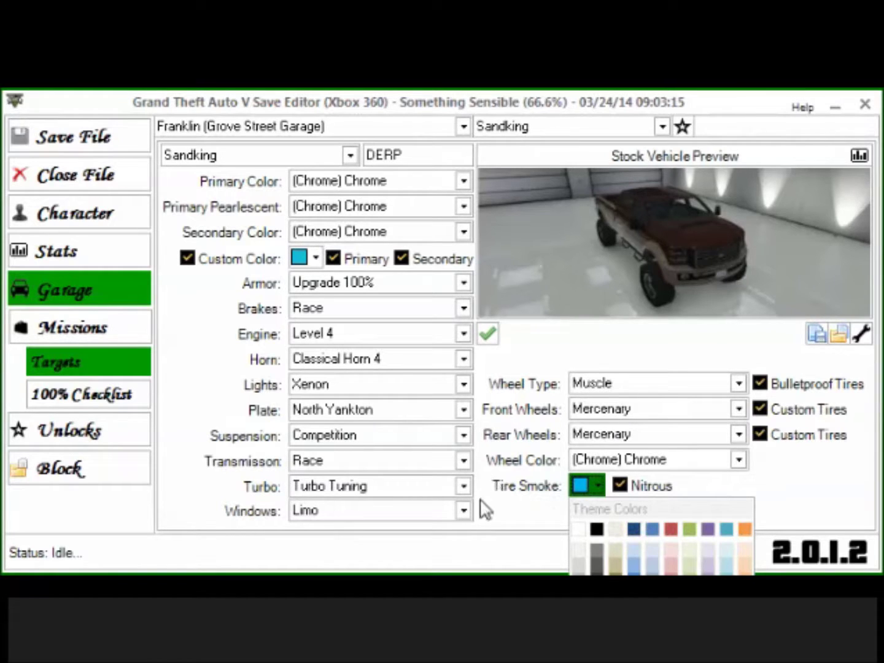
pyautogui.click(508, 533)
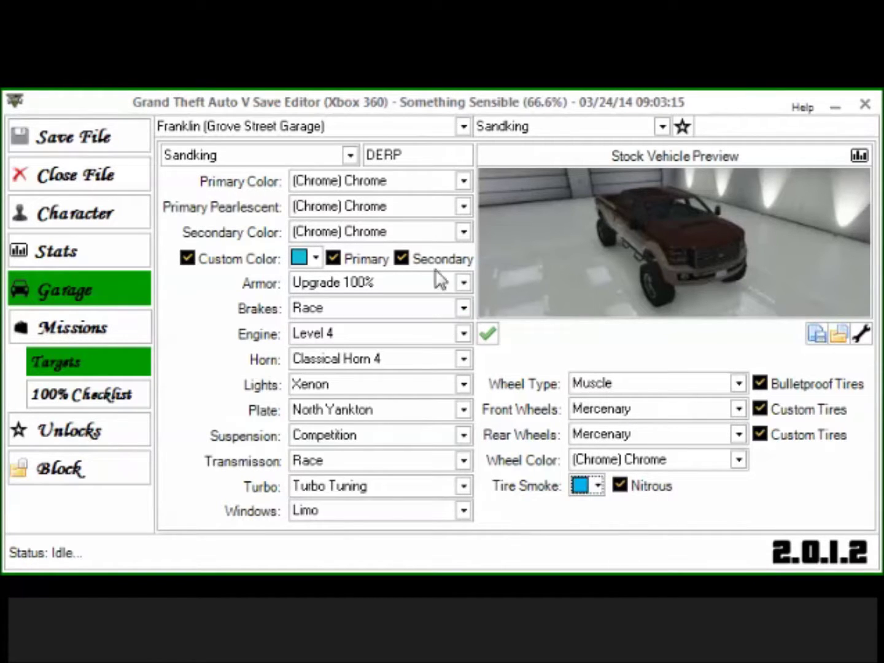
pyautogui.click(549, 129)
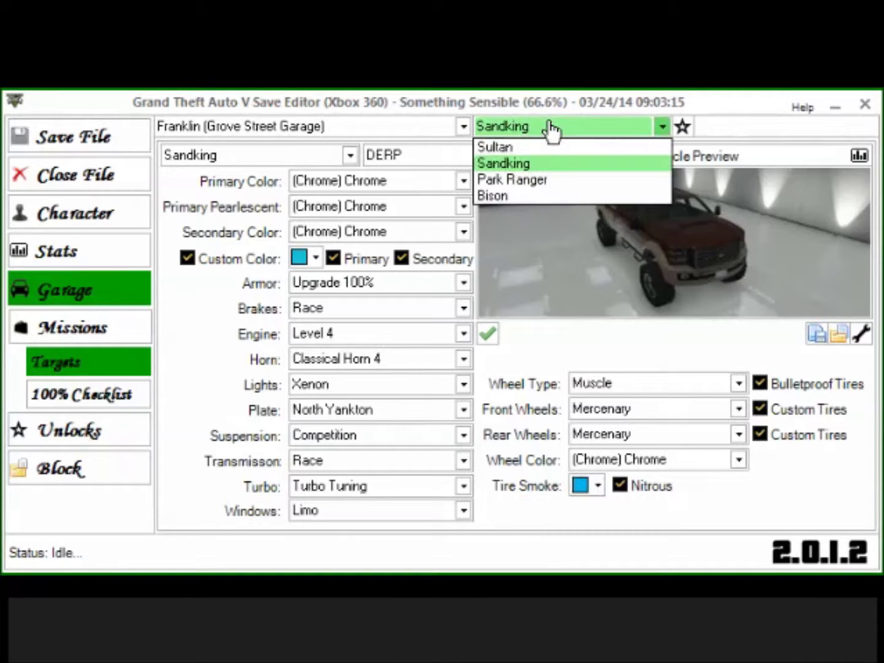
pyautogui.click(549, 129)
pyautogui.click(374, 129)
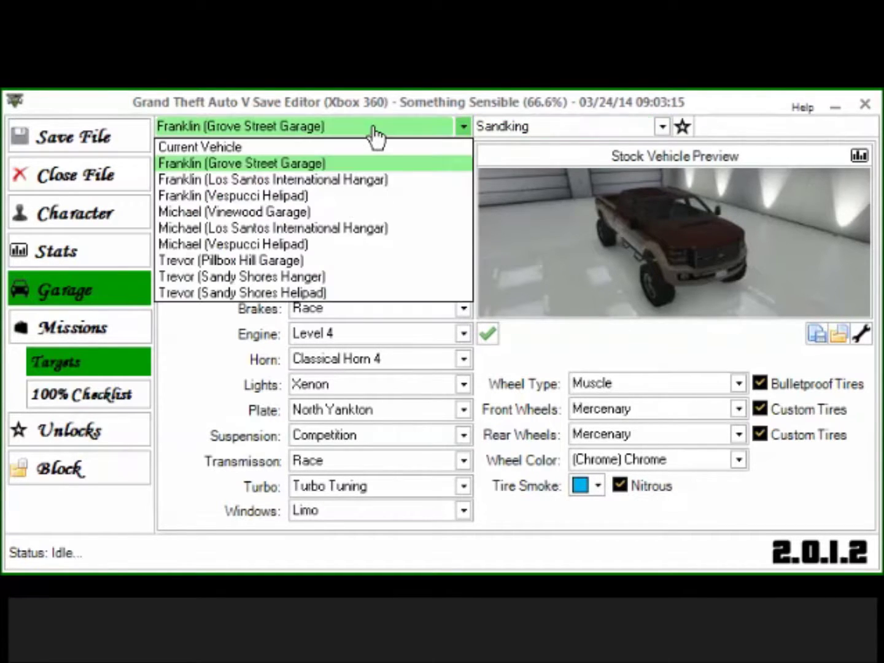
pyautogui.click(355, 170)
# Browse the vehicle models available to replace the Sandking, back to Adder at the start, and keep Sandking
pyautogui.click(345, 159)
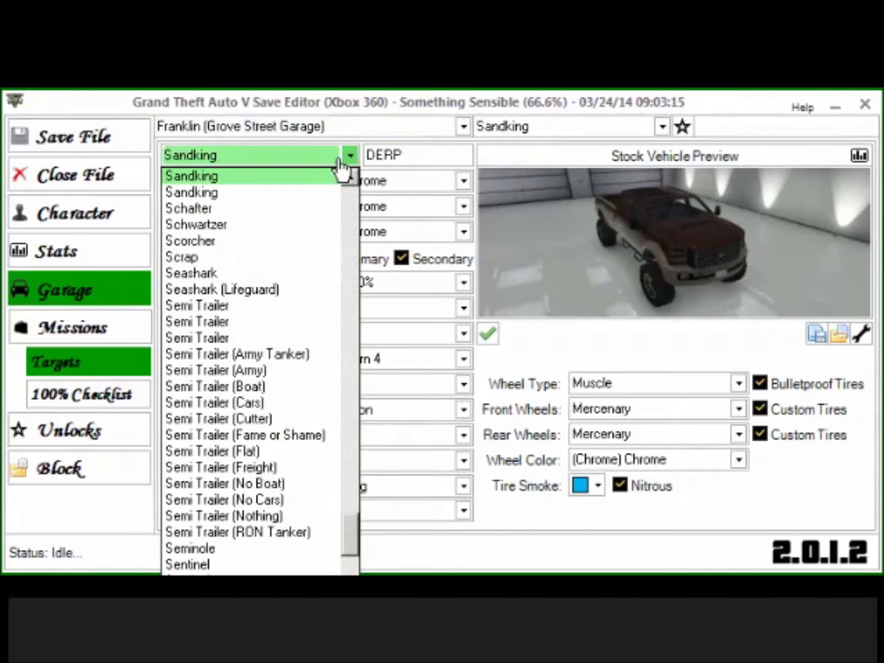
pyautogui.click(351, 498)
pyautogui.scroll(-20, 351, 523)
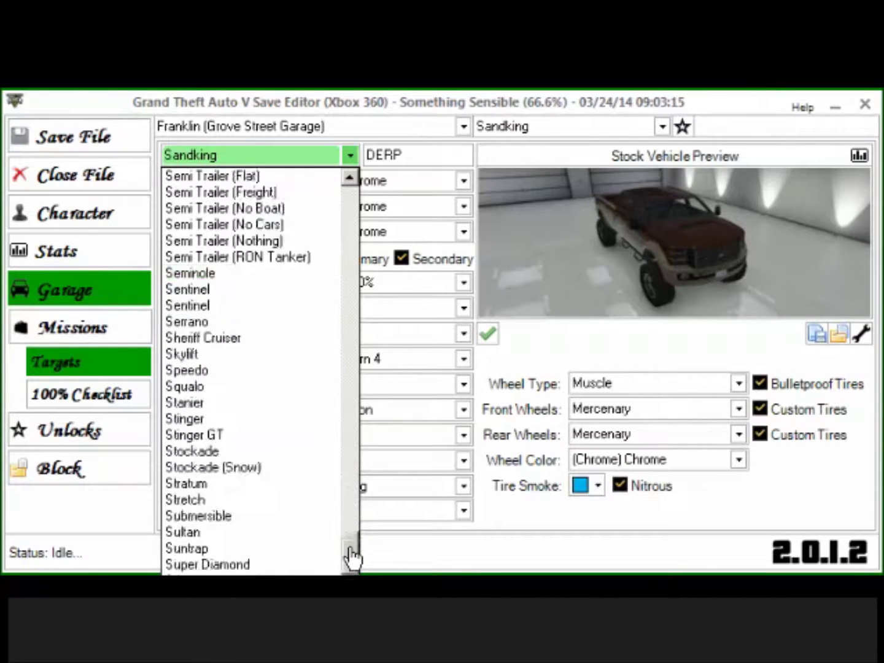
pyautogui.moveTo(344, 552); pyautogui.dragTo(338, 405)
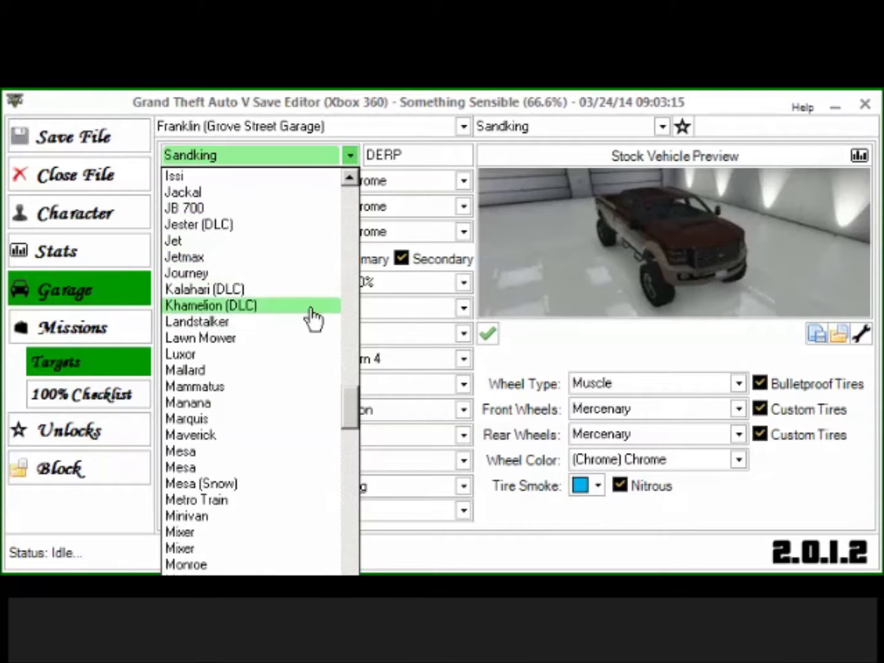
pyautogui.moveTo(351, 403); pyautogui.dragTo(358, 366)
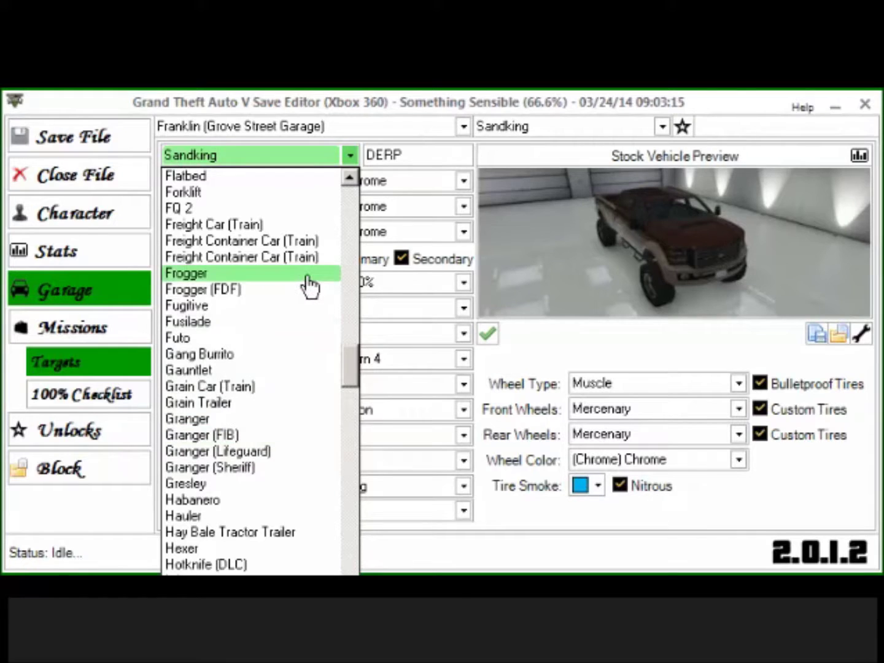
pyautogui.moveTo(356, 385); pyautogui.dragTo(356, 368)
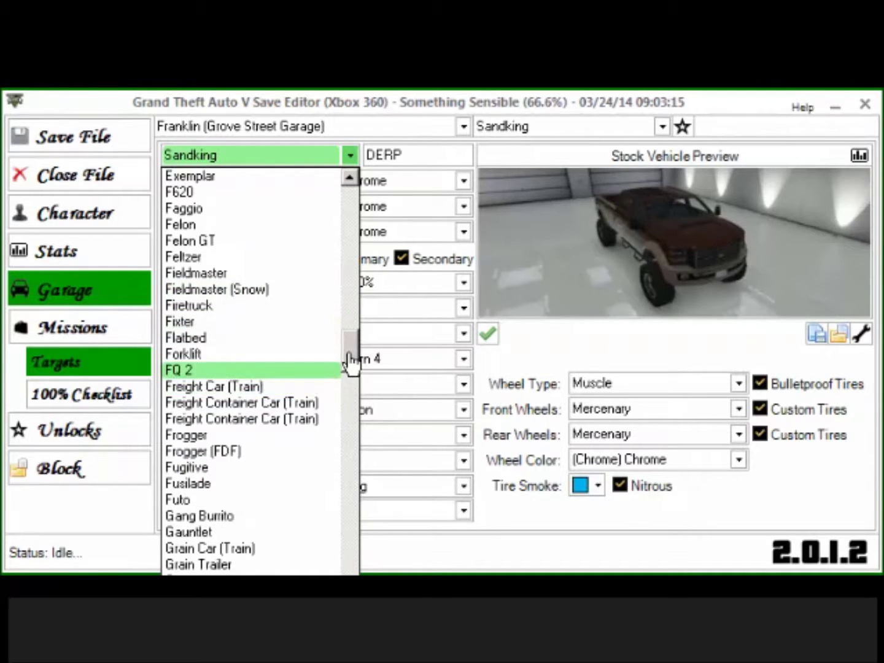
pyautogui.moveTo(348, 361); pyautogui.dragTo(347, 212)
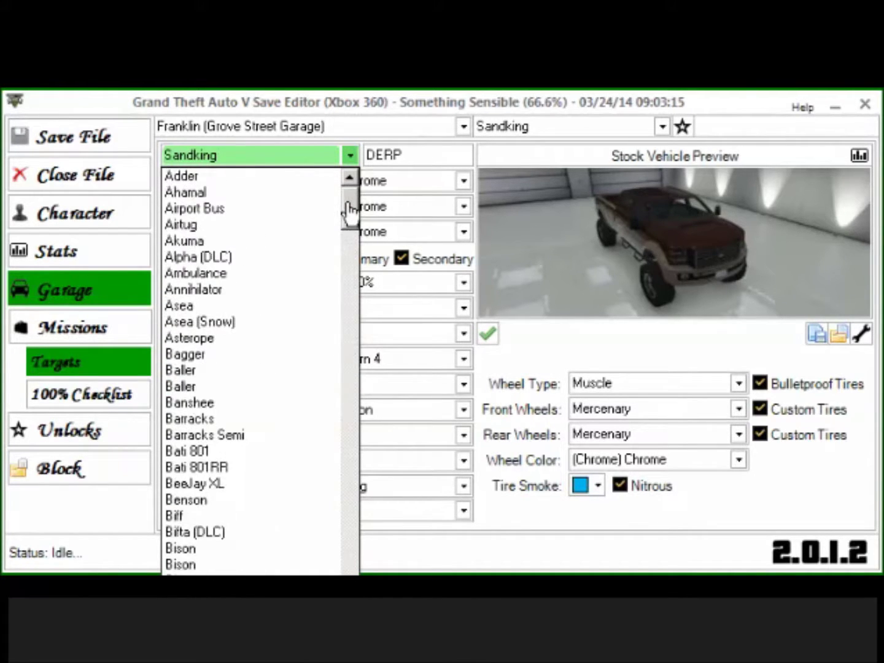
pyautogui.click(207, 105)
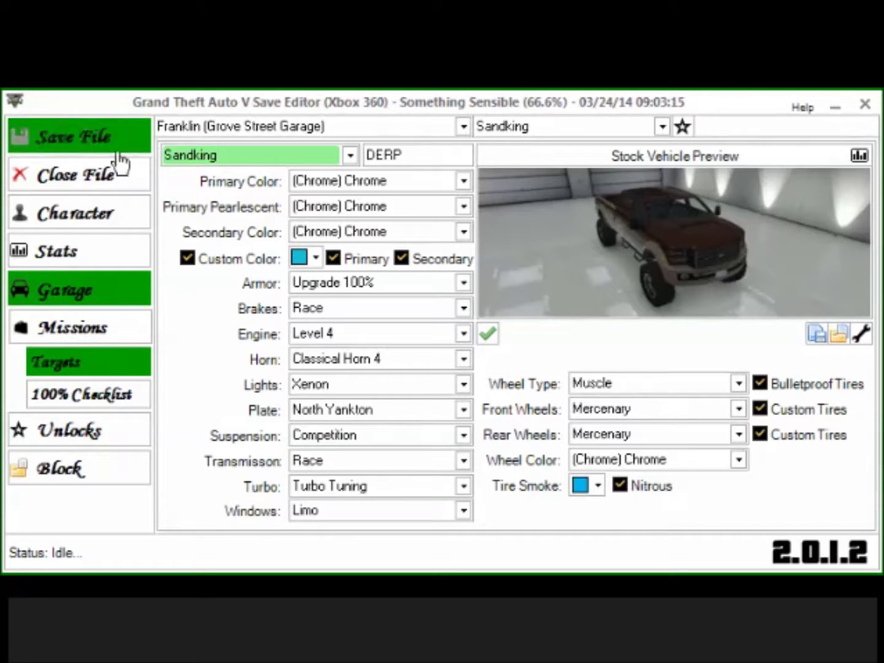
# Close the save file and view the description and picture of the CUSTOM POLICE CAR shared in Vehicle Share
pyautogui.click(91, 182)
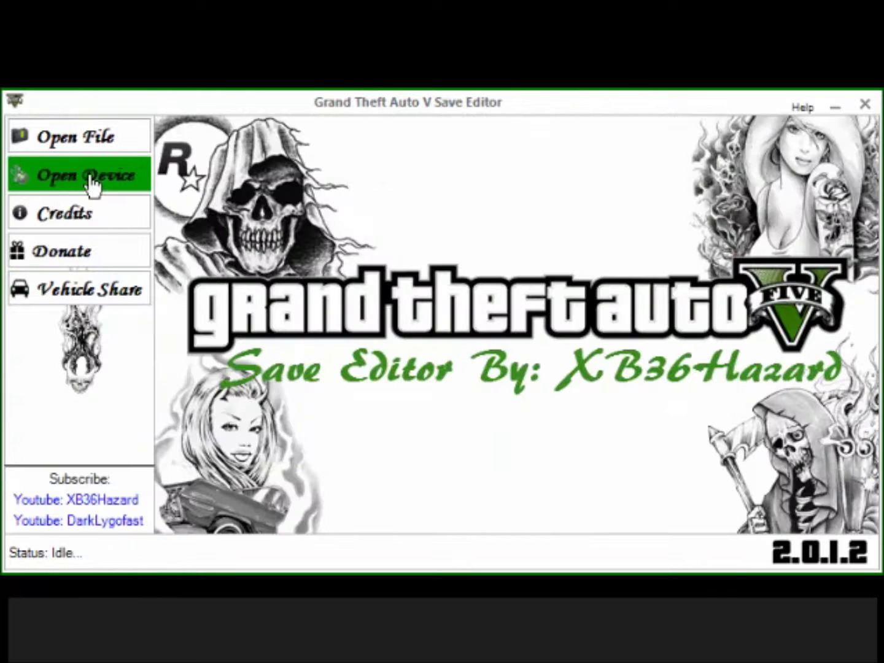
pyautogui.click(91, 291)
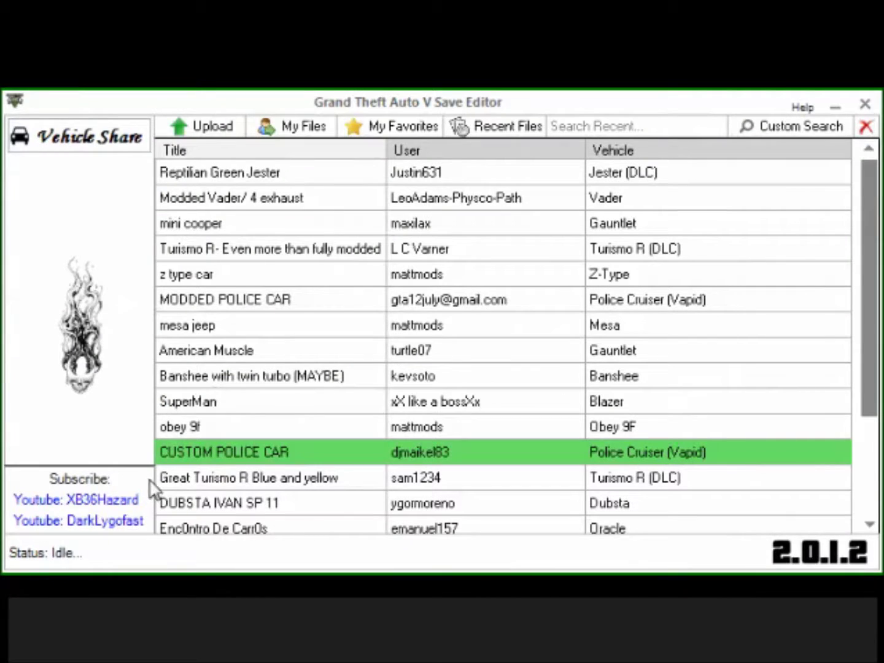
pyautogui.doubleClick(215, 452)
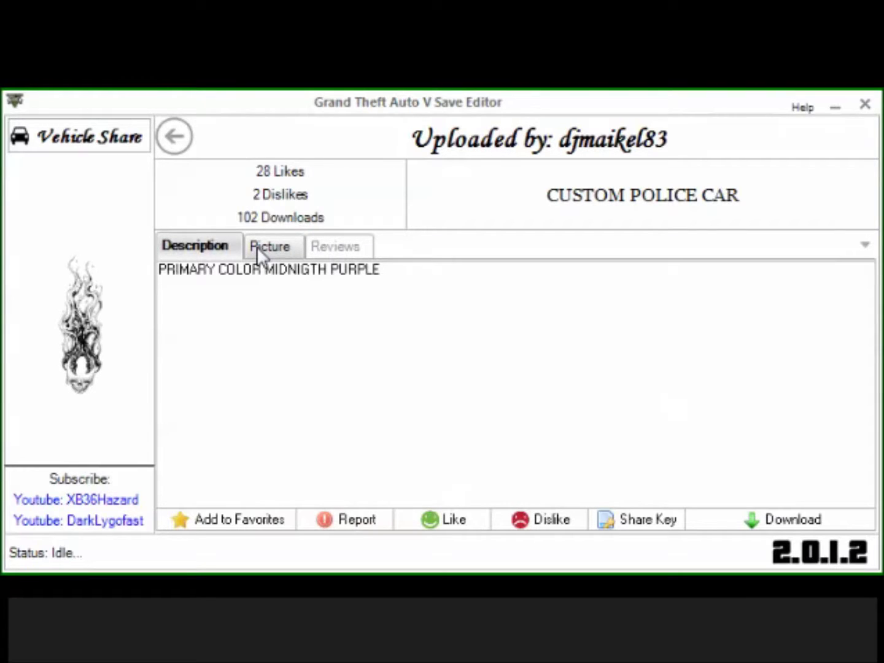
pyautogui.click(258, 246)
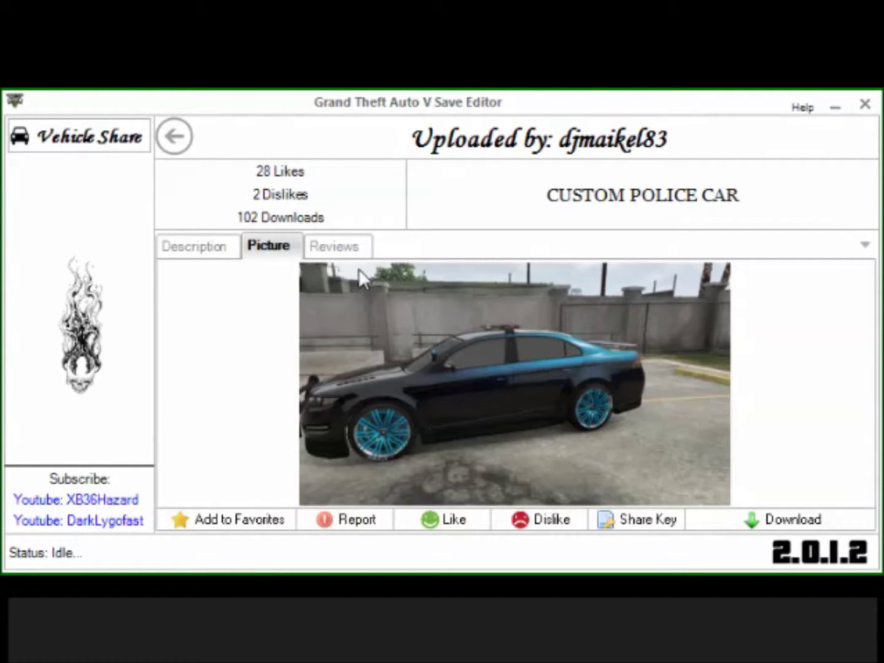
pyautogui.click(175, 138)
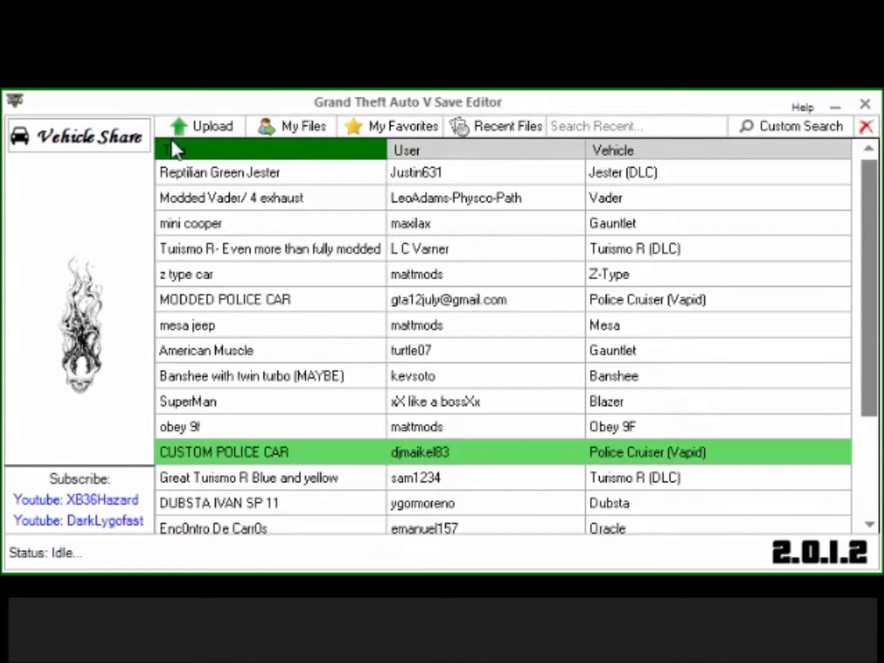
# View the description and picture of the shared MODDED POLICE CAR and return to the Vehicle Share list
pyautogui.doubleClick(185, 299)
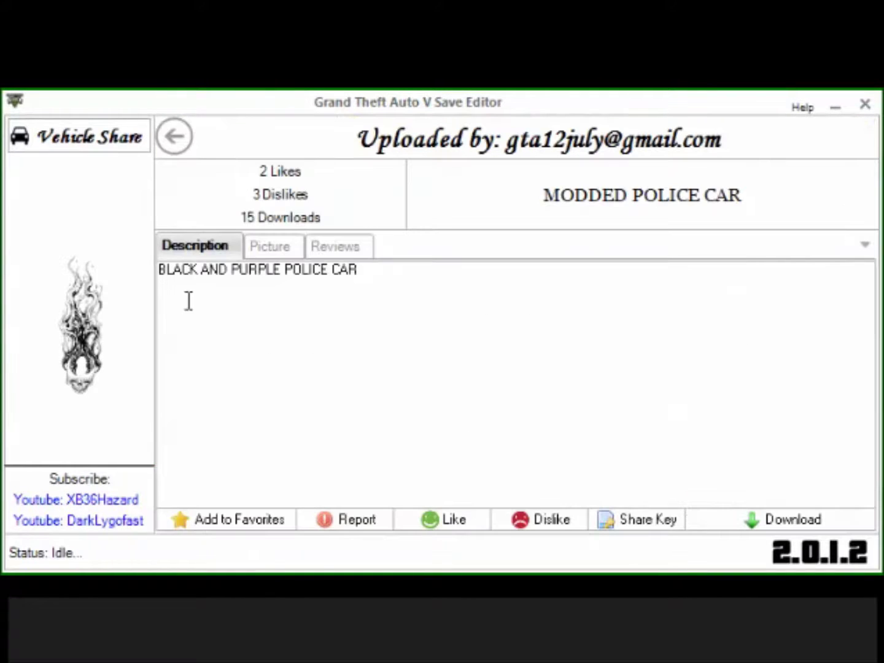
pyautogui.click(281, 247)
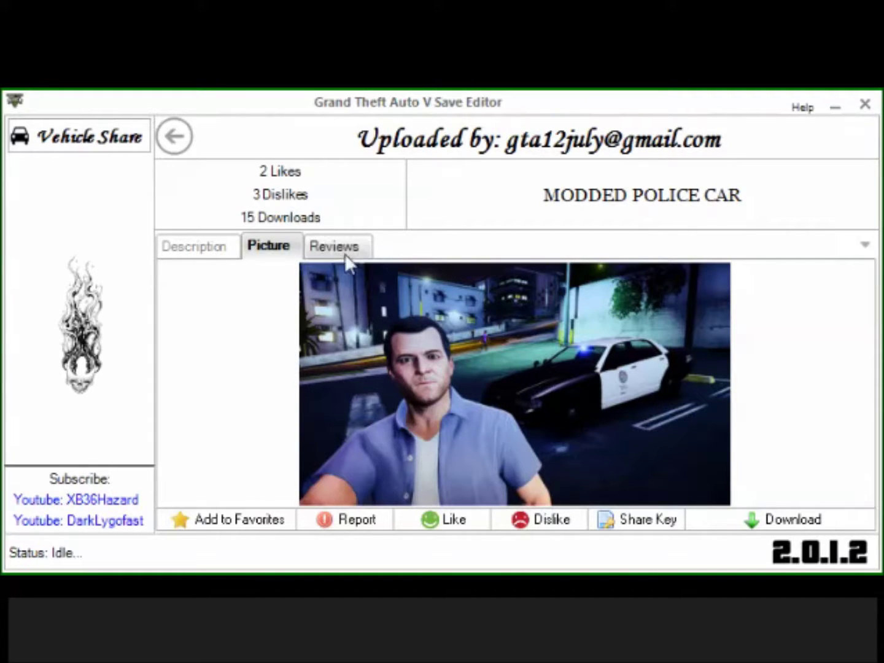
pyautogui.click(182, 139)
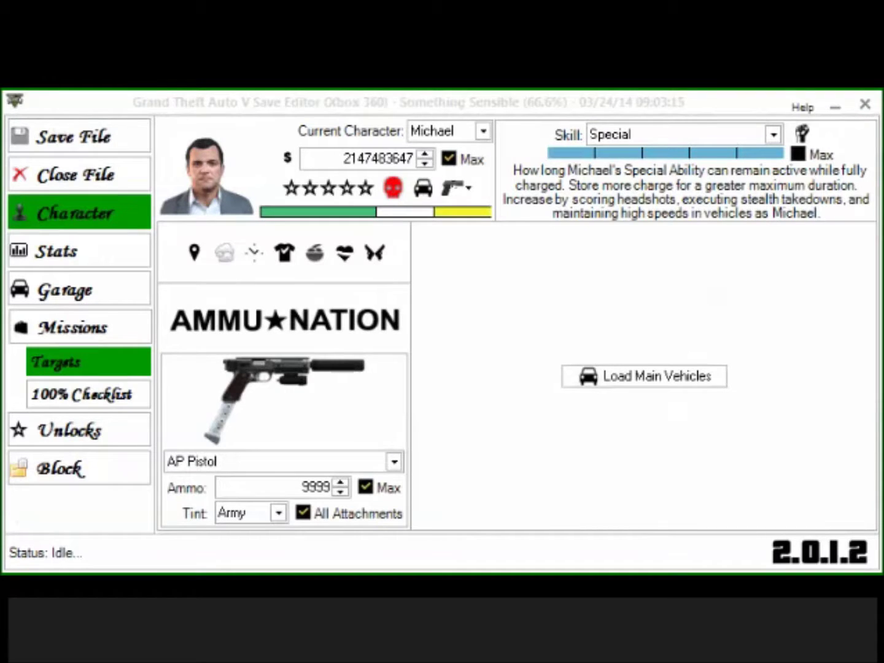
# Open the save's garage section and review the vehicles stored in Michael's Vinewood Garage
pyautogui.click(85, 294)
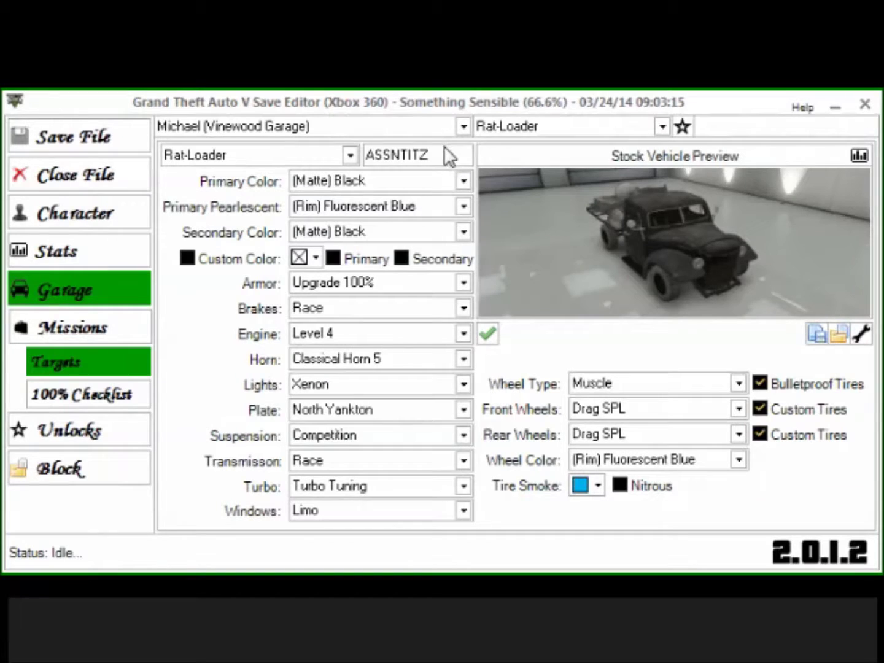
pyautogui.click(533, 127)
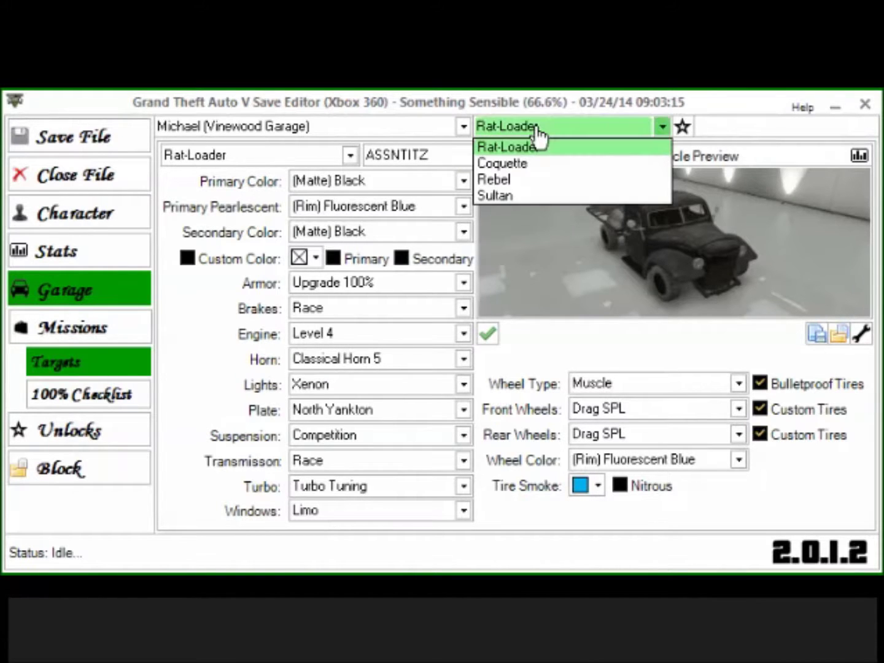
pyautogui.click(394, 140)
# Select the Sandking in Franklin's Grove Street Garage and open its Advanced Options
pyautogui.click(391, 130)
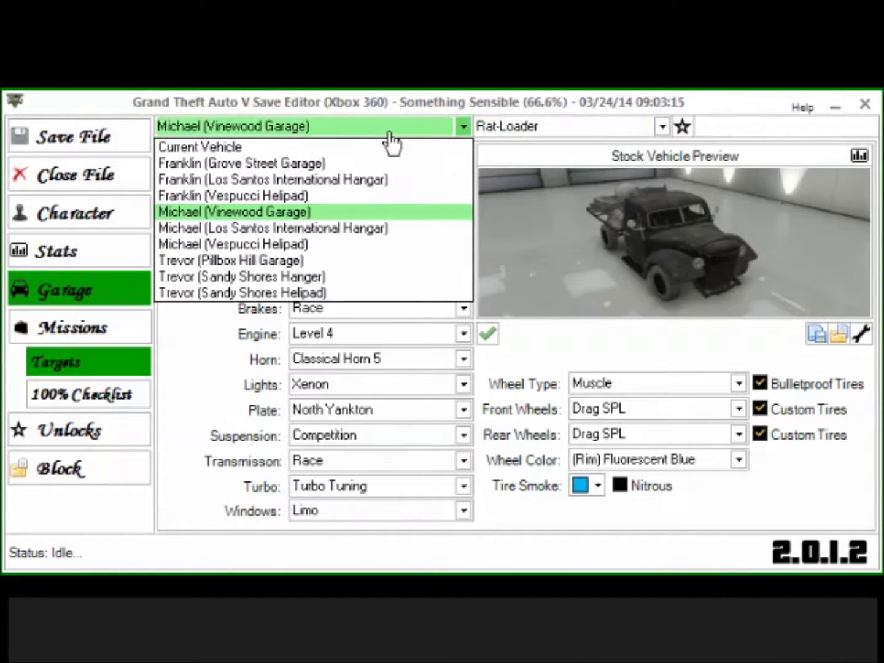
pyautogui.click(284, 163)
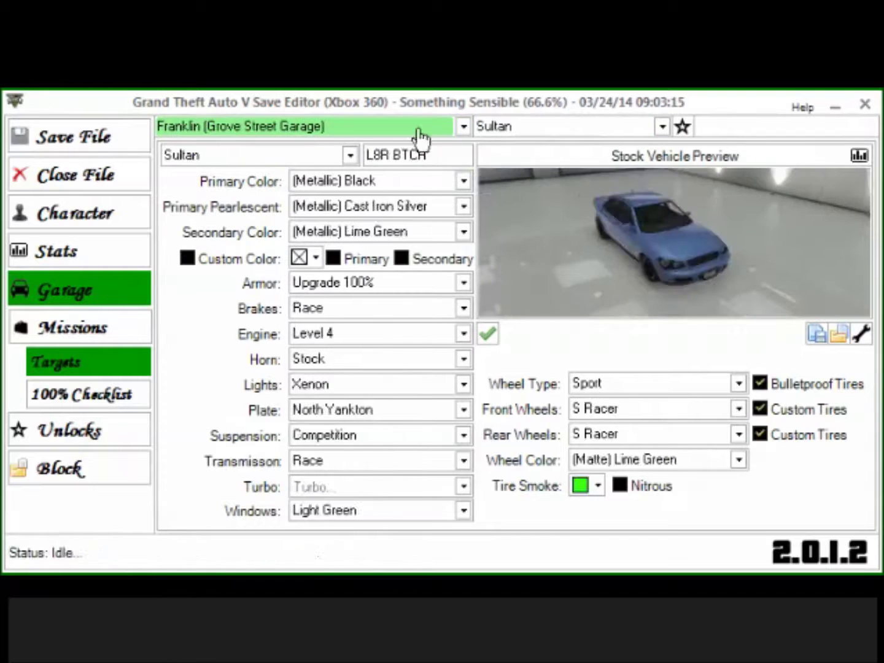
pyautogui.click(509, 128)
pyautogui.click(506, 163)
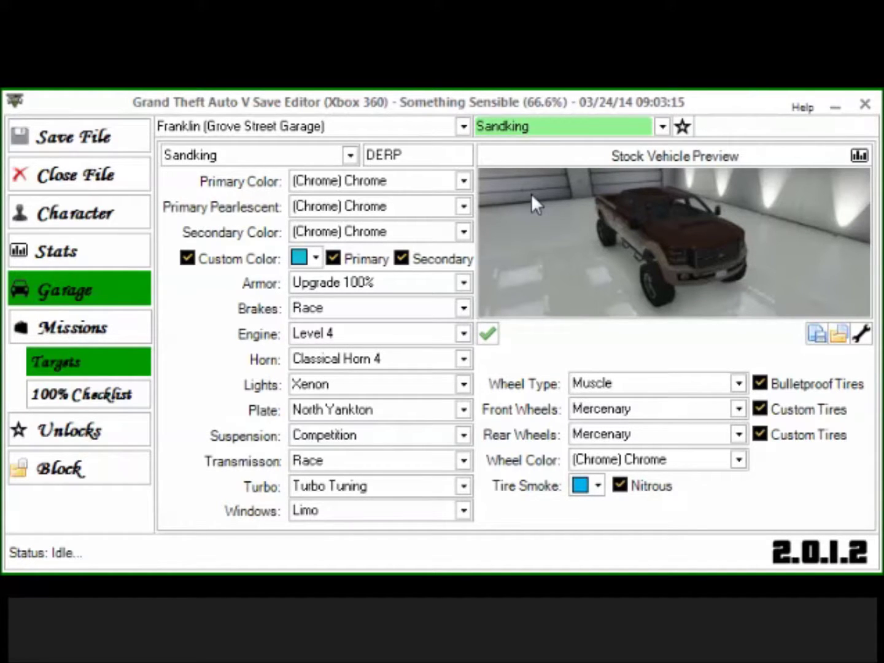
pyautogui.click(860, 339)
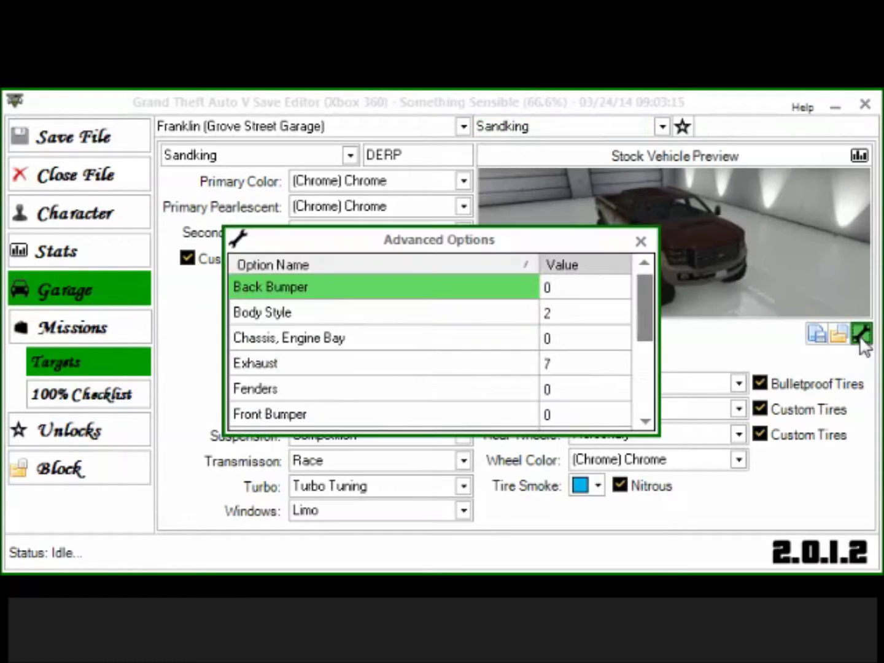
# Inspect the Sandking's Body Style value in its Advanced Options and close the options
pyautogui.click(561, 324)
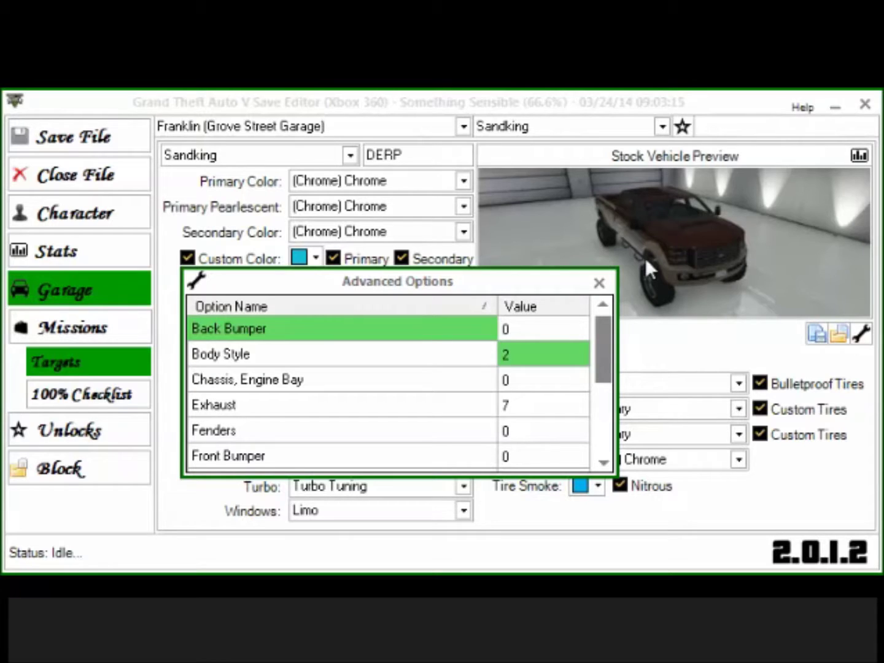
pyautogui.click(598, 283)
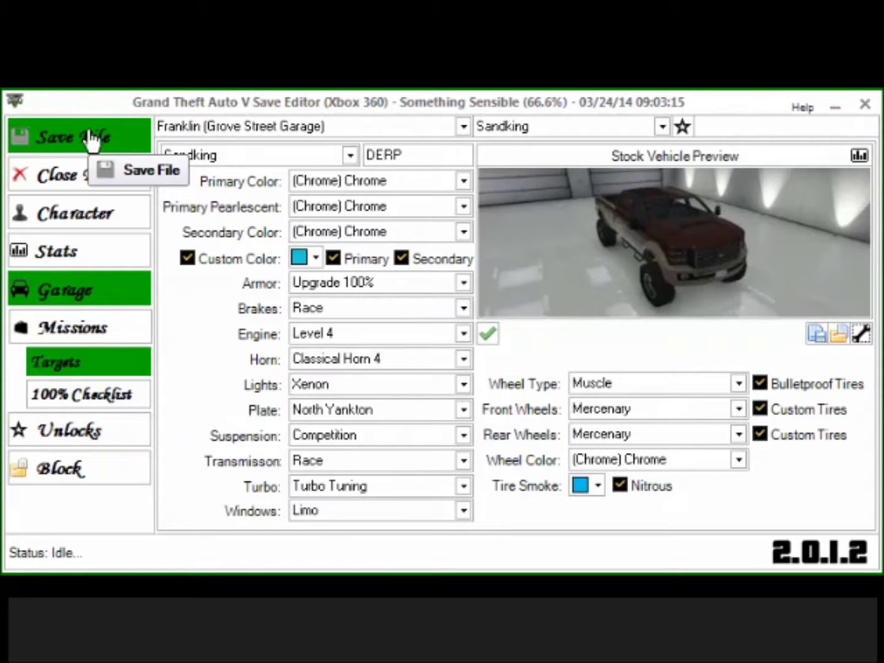
# Open the character settings and switch Michael's God Mode off and back on
pyautogui.click(83, 229)
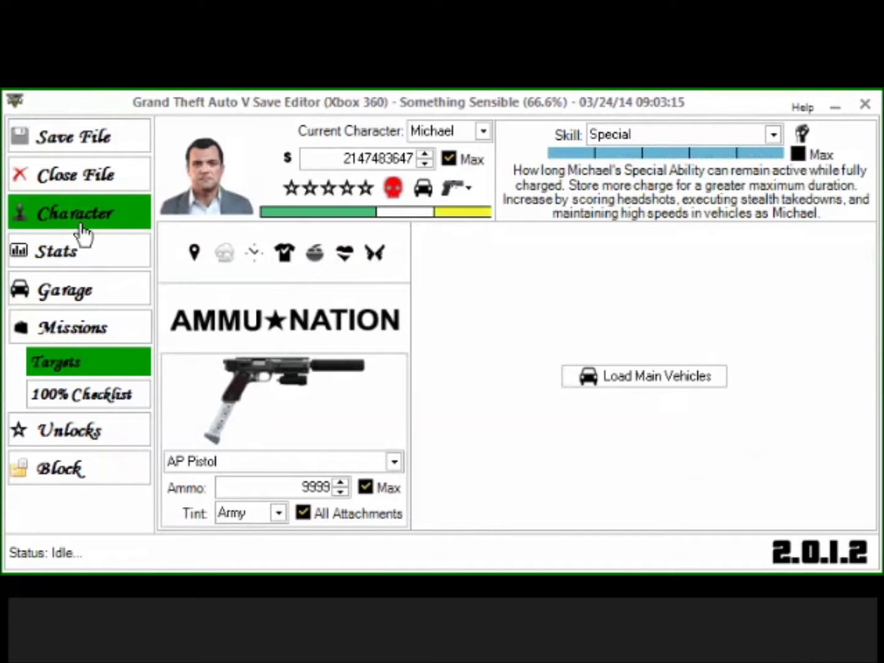
pyautogui.click(394, 189)
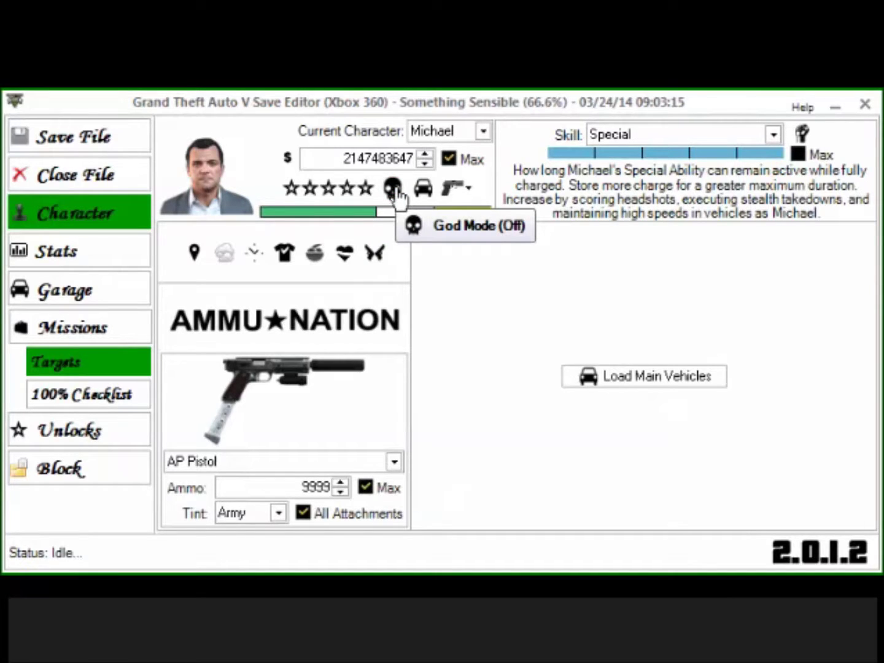
pyautogui.click(395, 189)
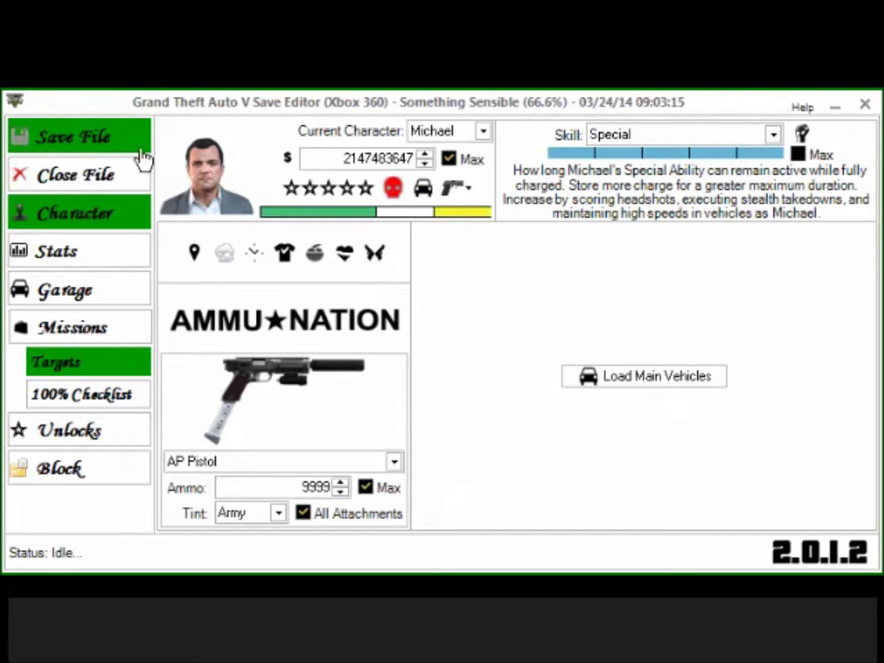
# Save the game save to the device and dismiss the save confirmation
pyautogui.click(103, 140)
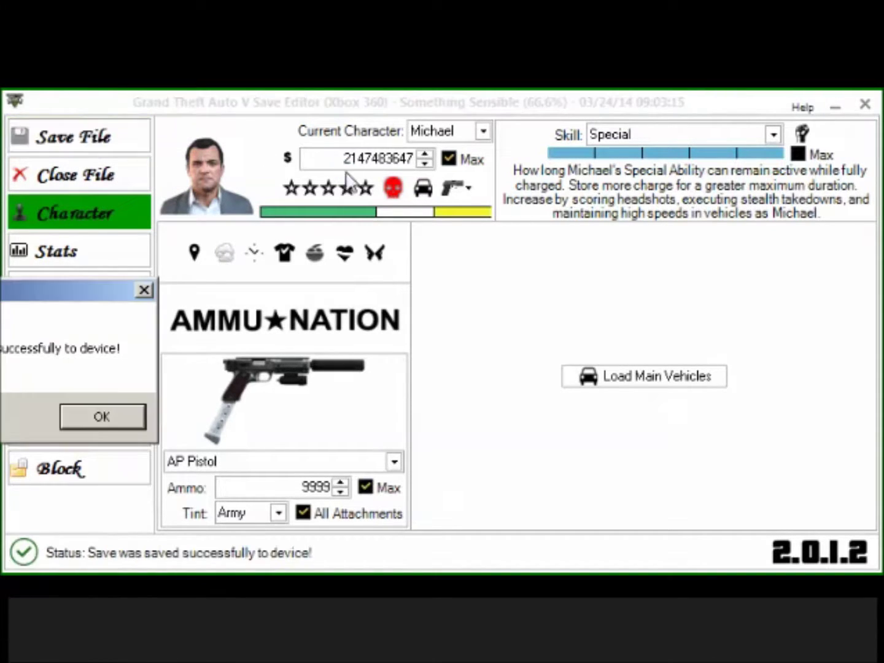
pyautogui.moveTo(18, 295); pyautogui.dragTo(524, 256)
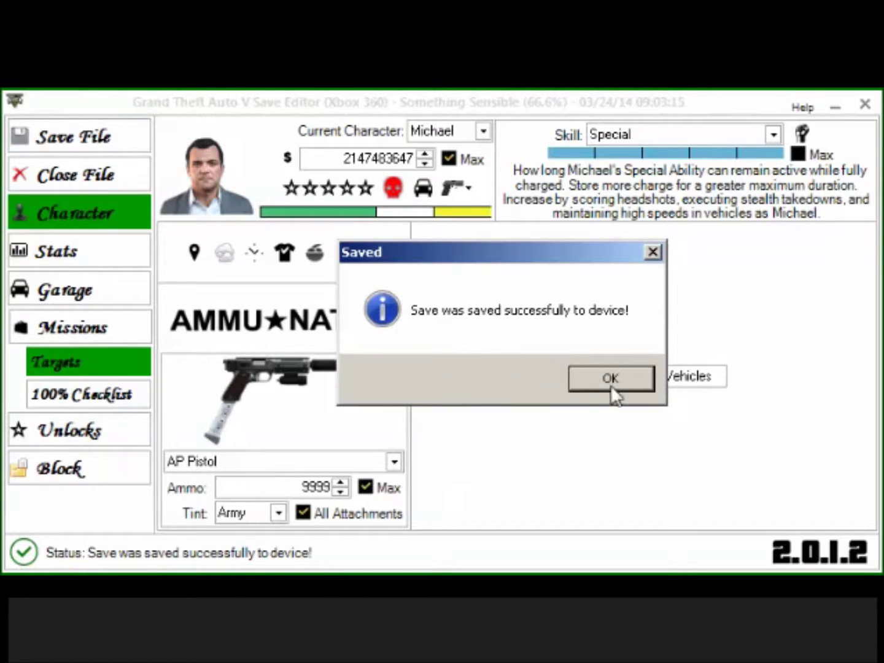
pyautogui.click(620, 373)
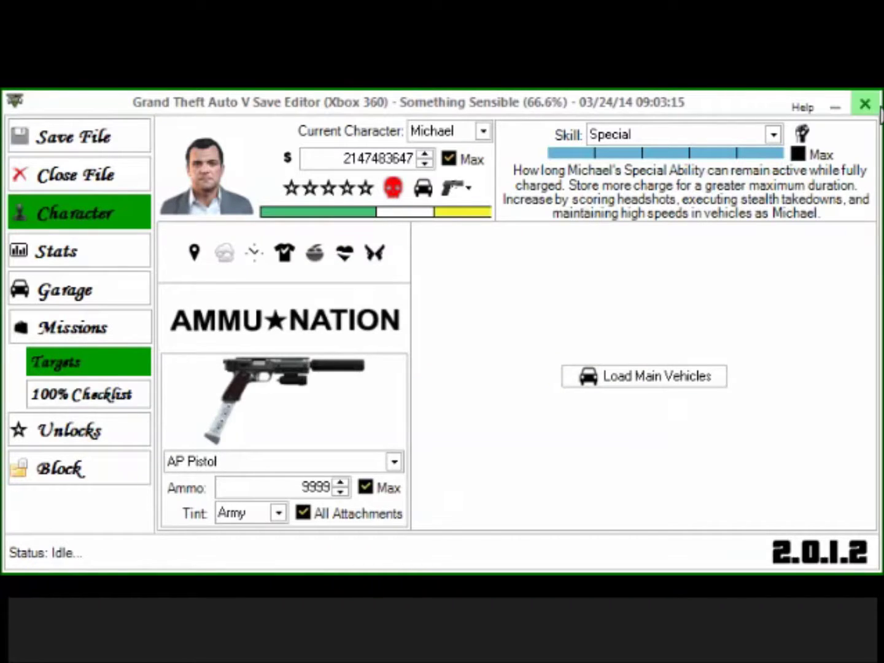